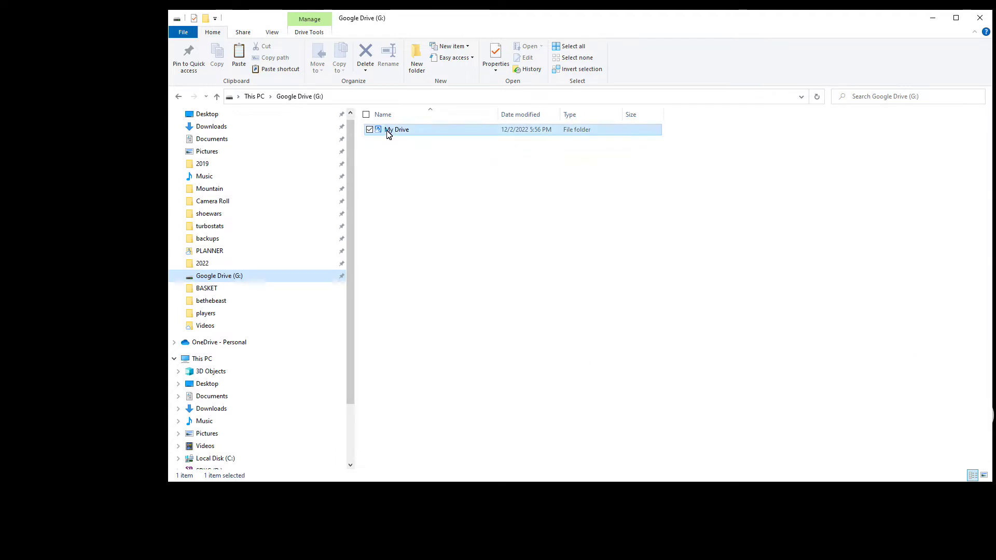
Step: Open the XML folder inside My Drive\Sports\Basketball on Google Drive (G:)
double_click(389, 134)
click(400, 209)
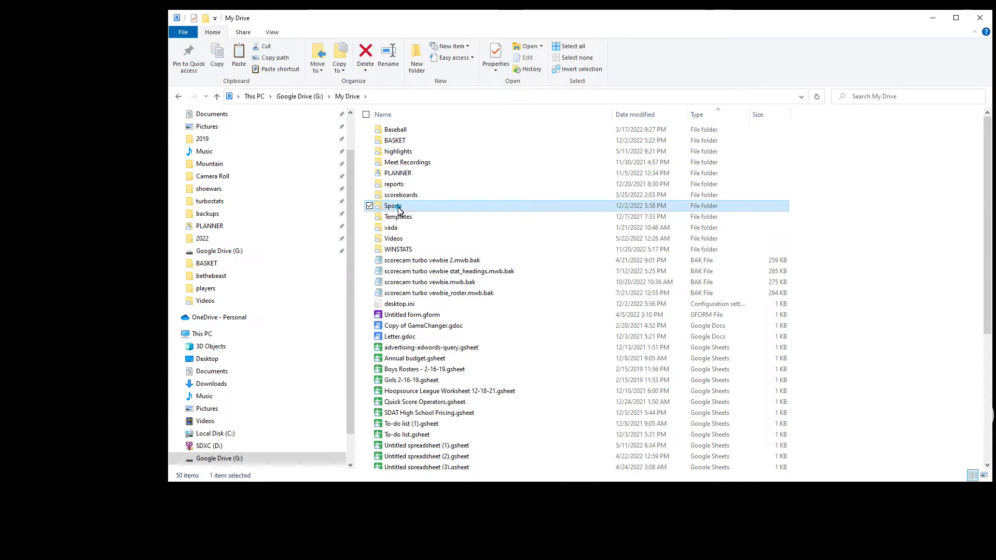
double_click(399, 208)
click(403, 142)
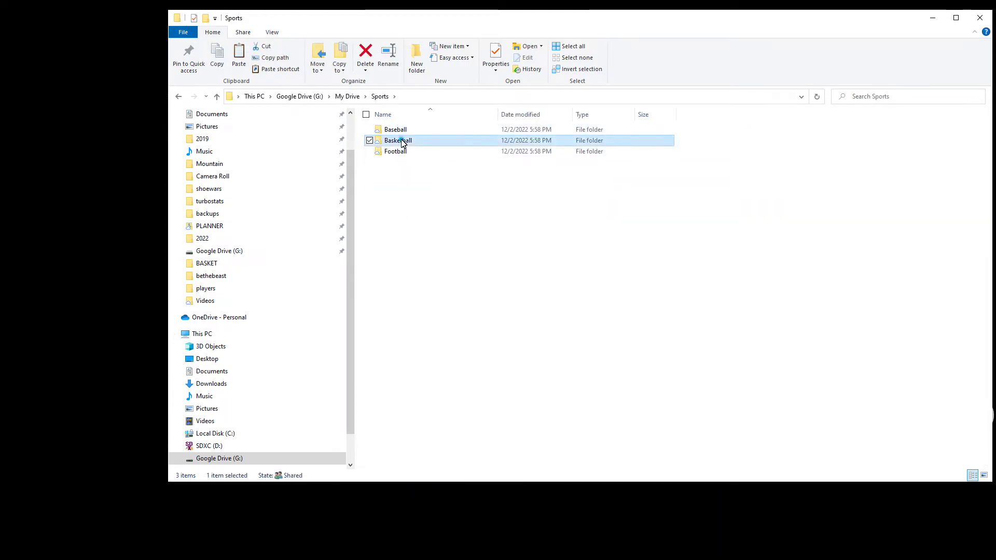
double_click(403, 142)
click(402, 142)
double_click(402, 142)
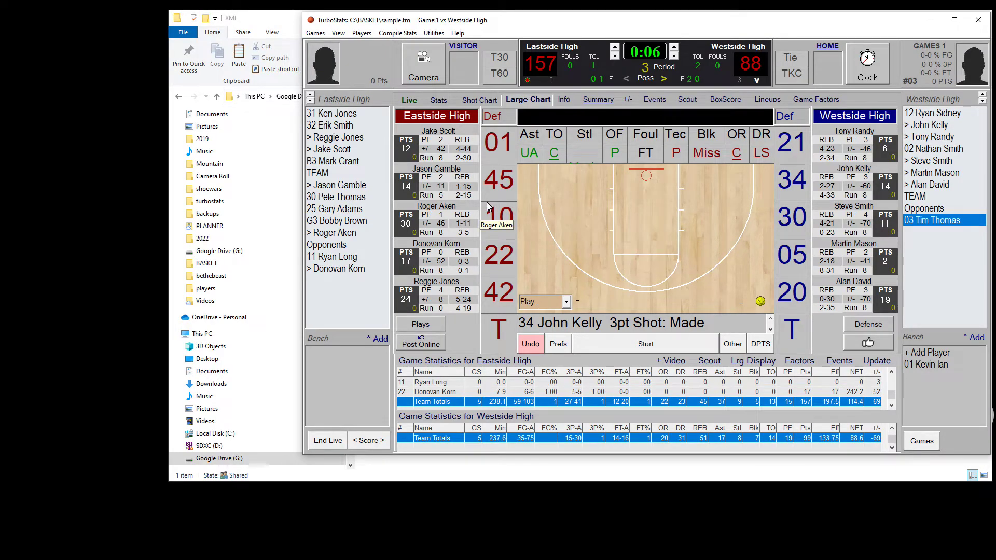
Step: In TurboStats, set the Gamecast local XML save path to G:\My Drive\Sports\Basketball\XML in the live game settings
click(556, 345)
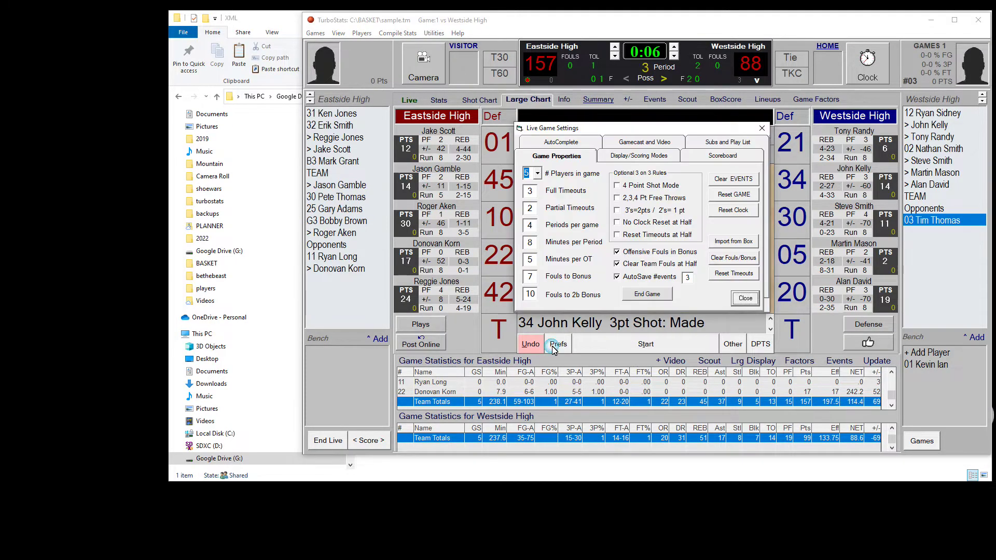
click(637, 143)
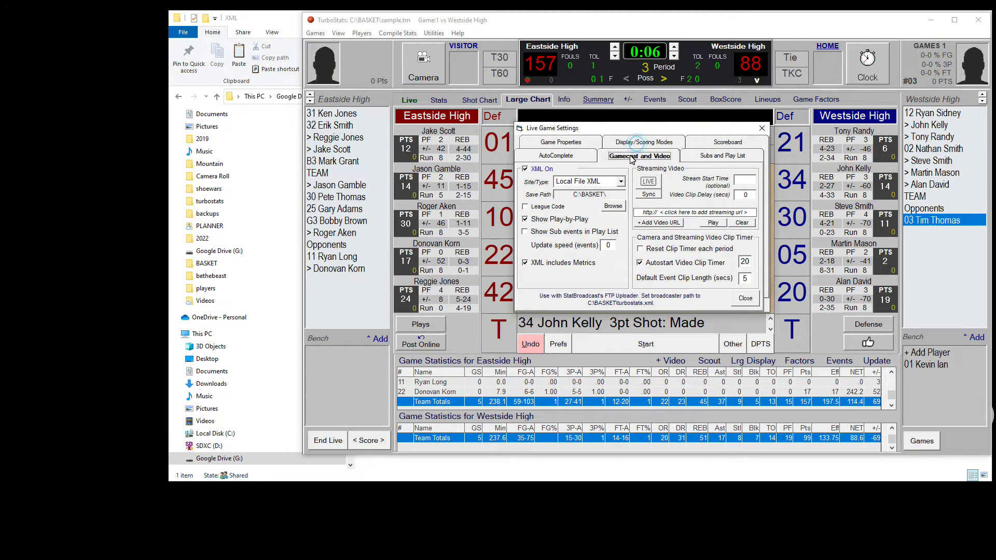
click(611, 207)
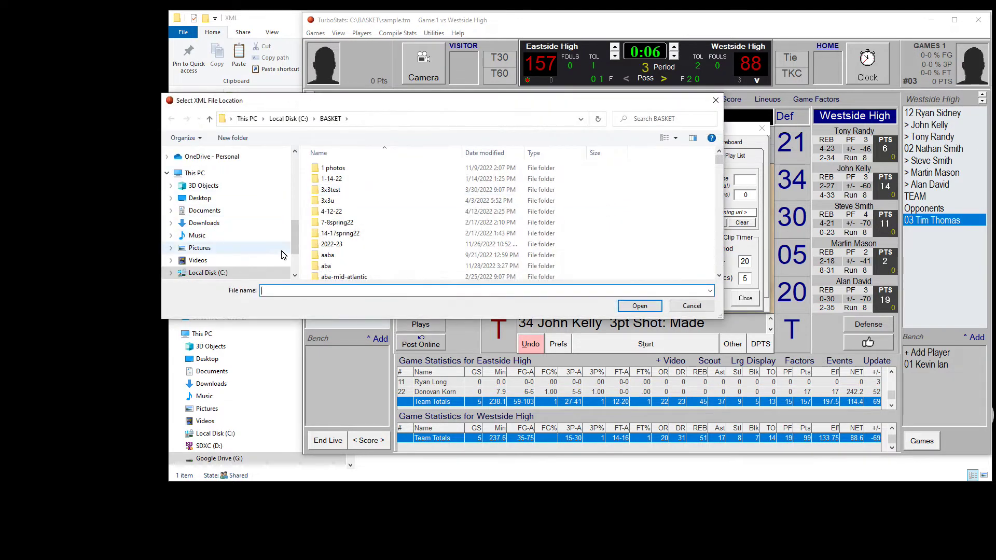
scroll(259, 242, down, 2)
click(233, 233)
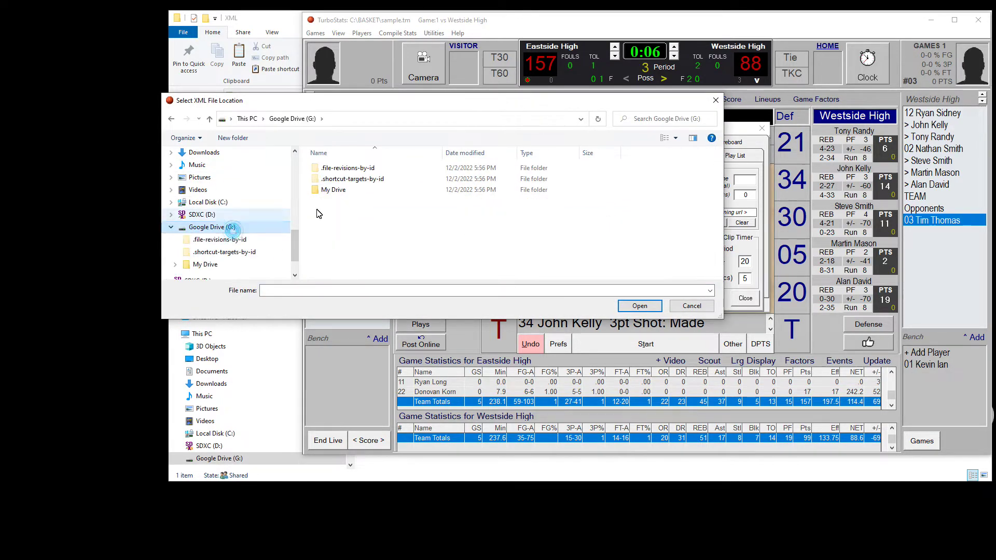
double_click(335, 190)
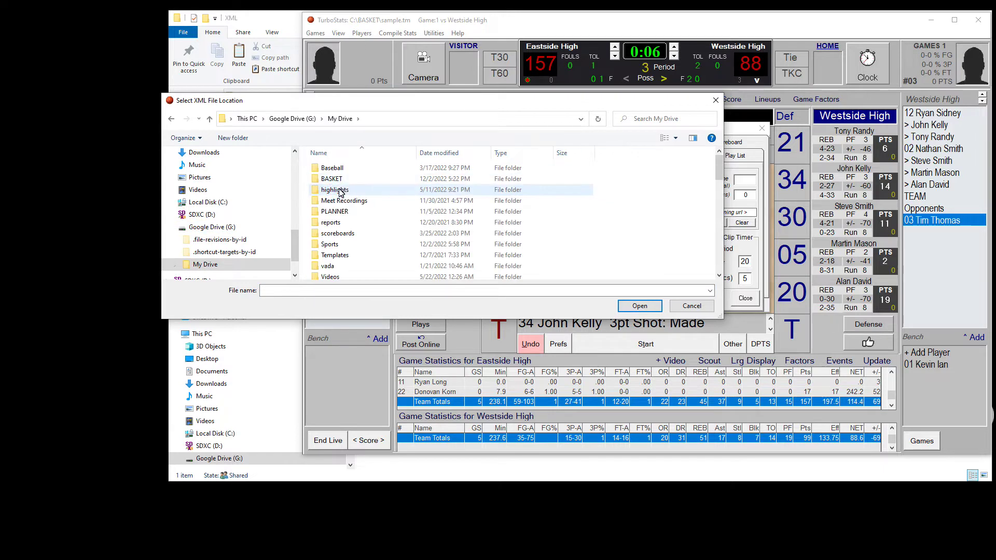
double_click(334, 244)
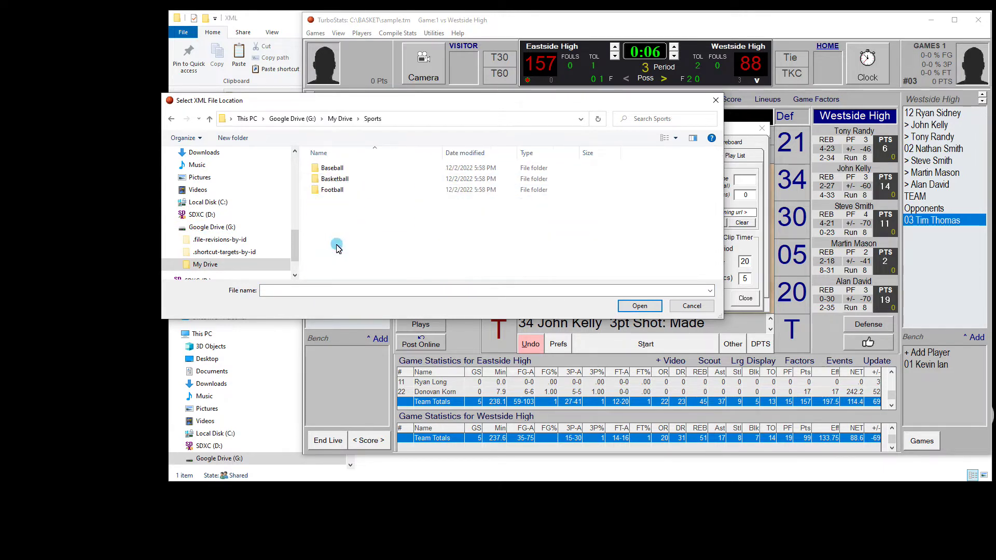
double_click(336, 179)
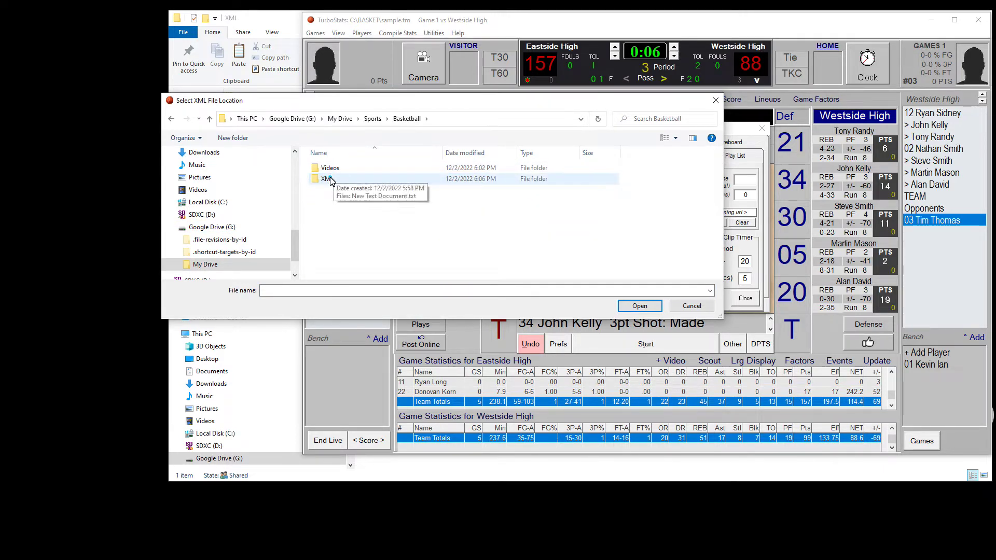
double_click(332, 178)
click(340, 167)
double_click(340, 167)
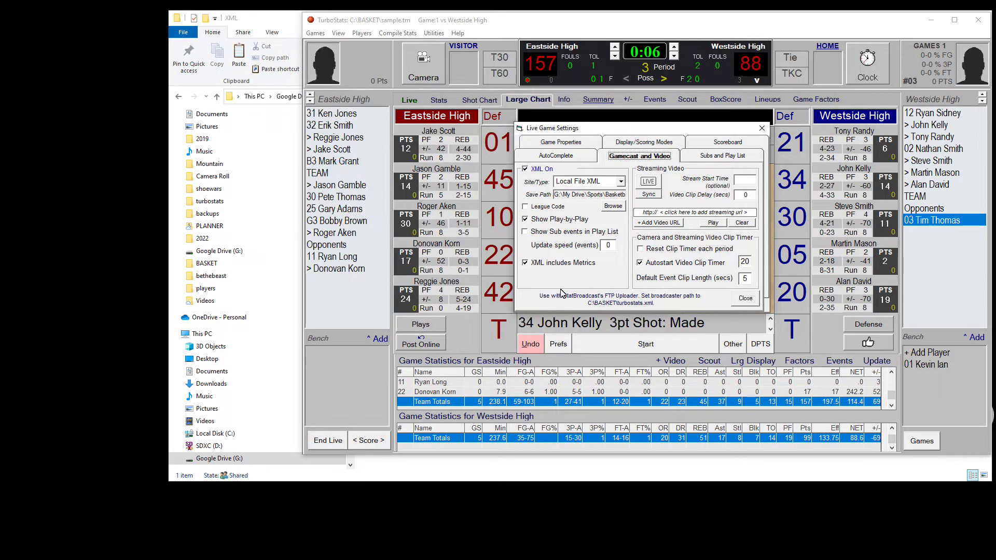
click(746, 298)
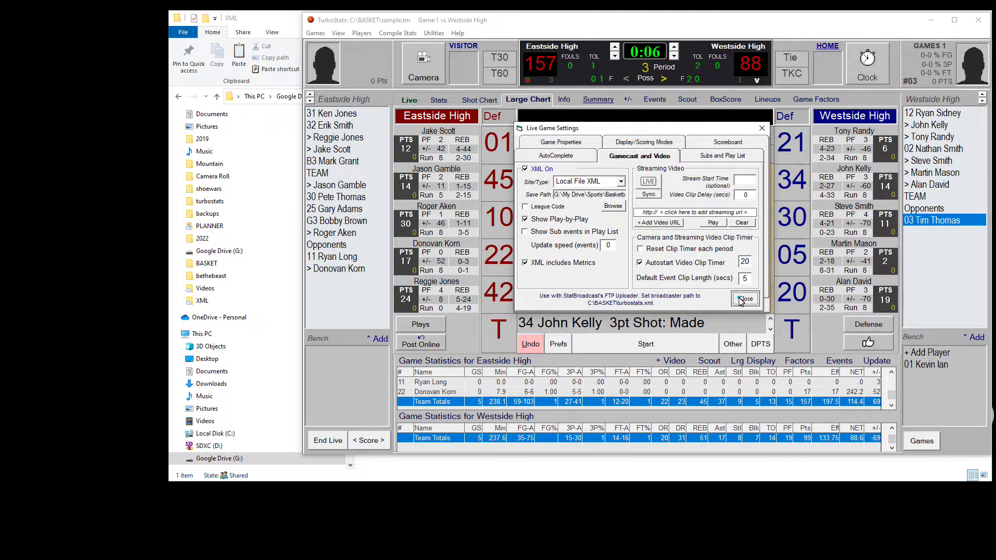
Step: Post the game online to create the local XML file, dismiss the copy error and close the gamecast window
click(421, 342)
click(356, 268)
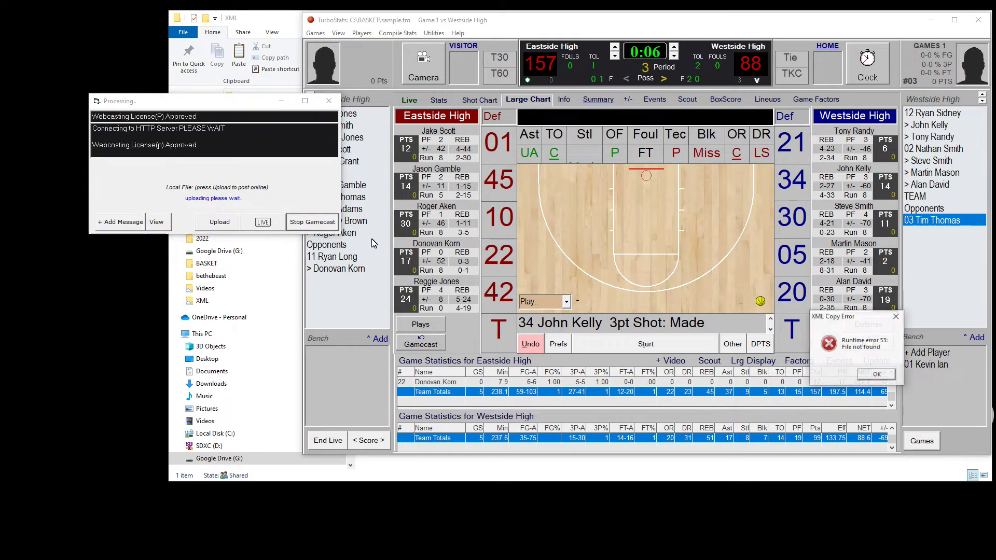
click(877, 375)
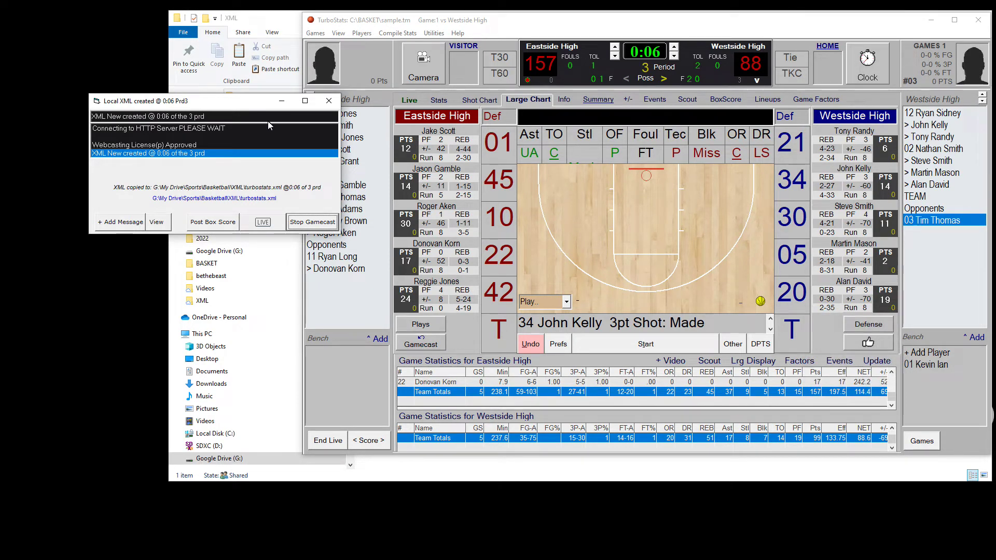
click(330, 103)
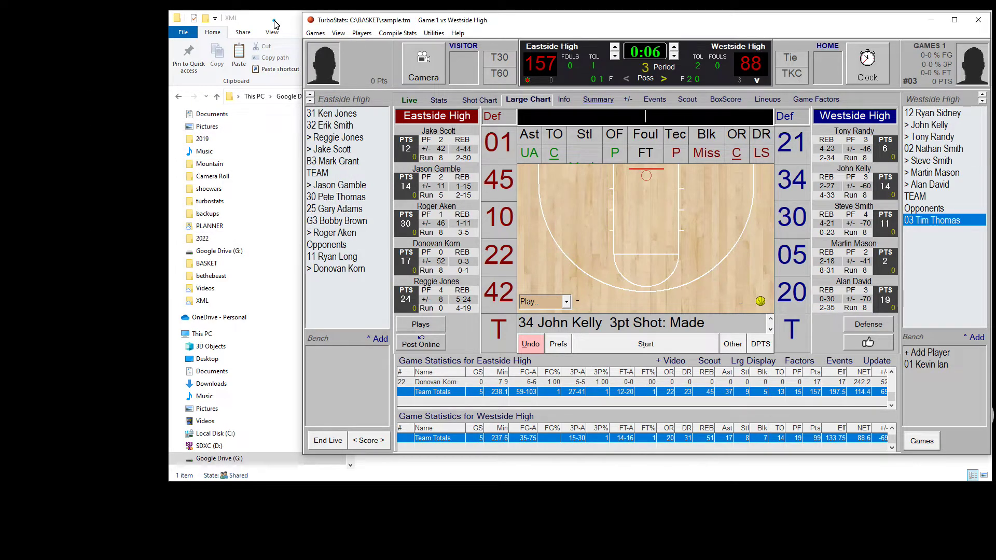
Step: Switch to File Explorer, go back up to My Drive and open the Sports folder's sharing properties
click(275, 23)
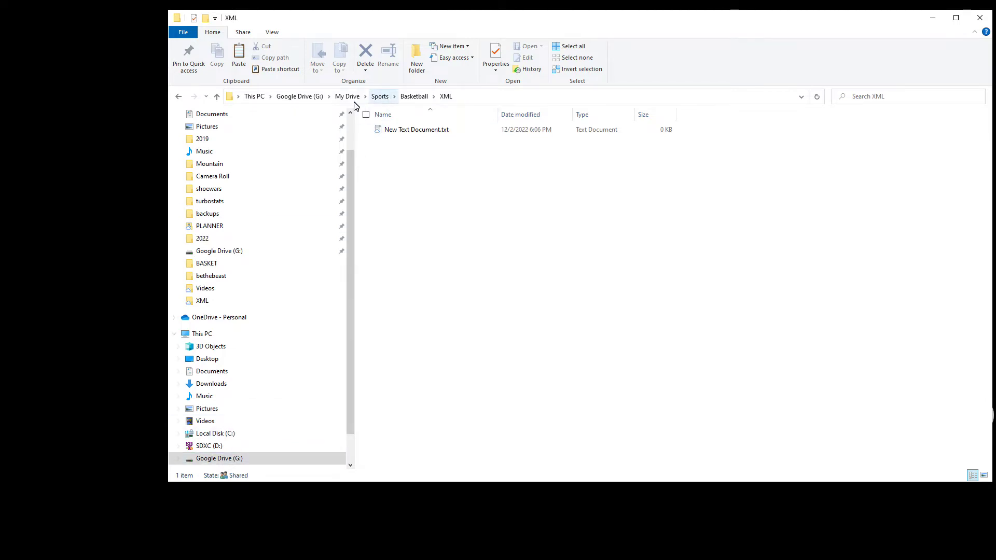
click(380, 97)
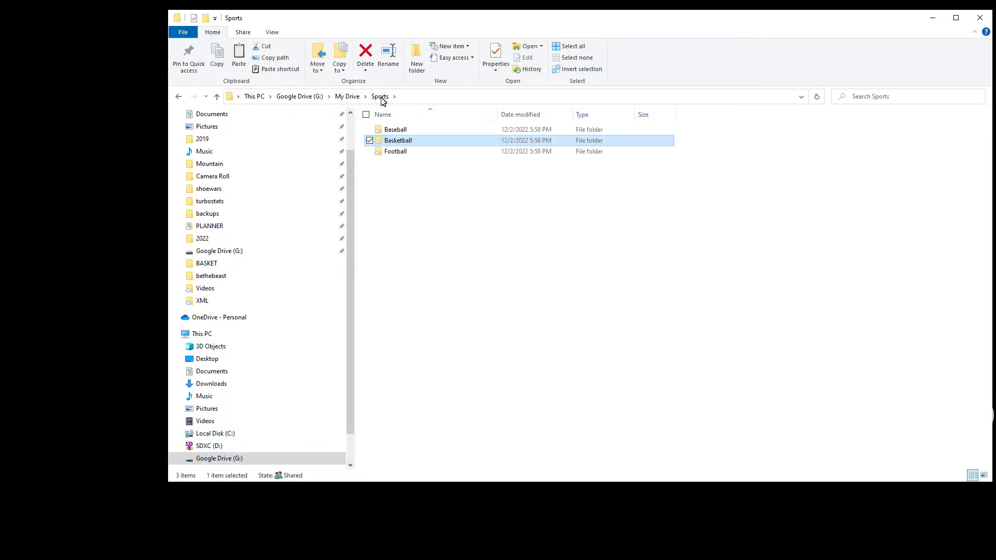
click(348, 97)
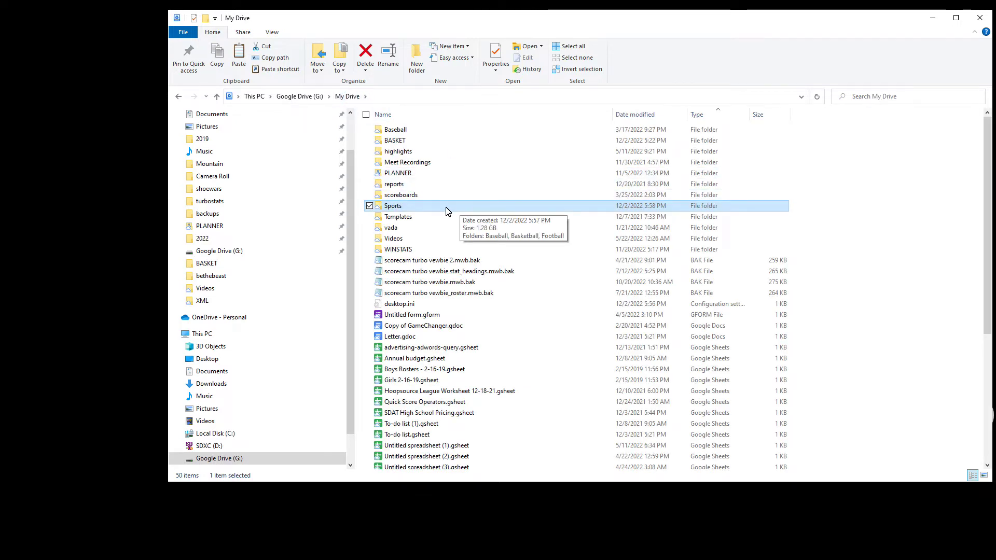
right_click(400, 210)
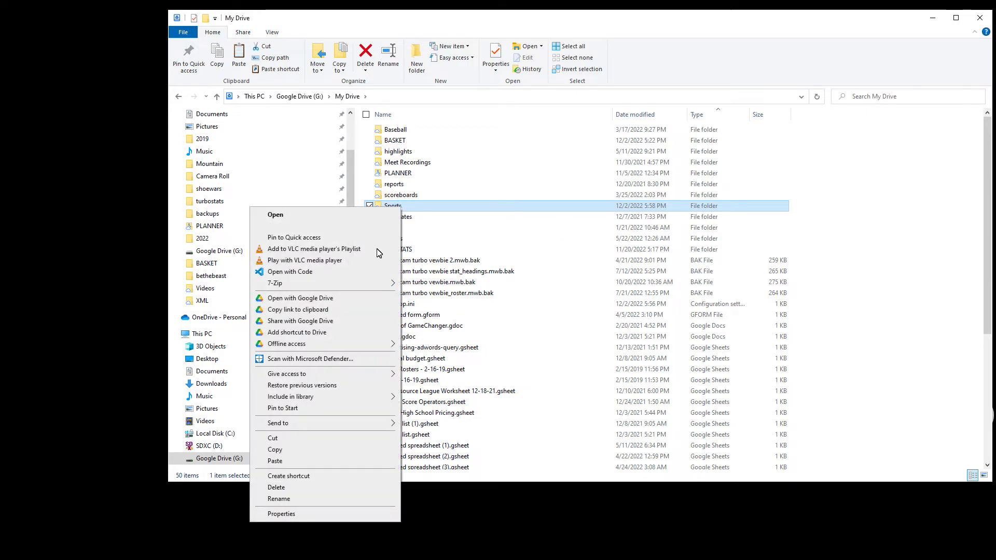
click(291, 514)
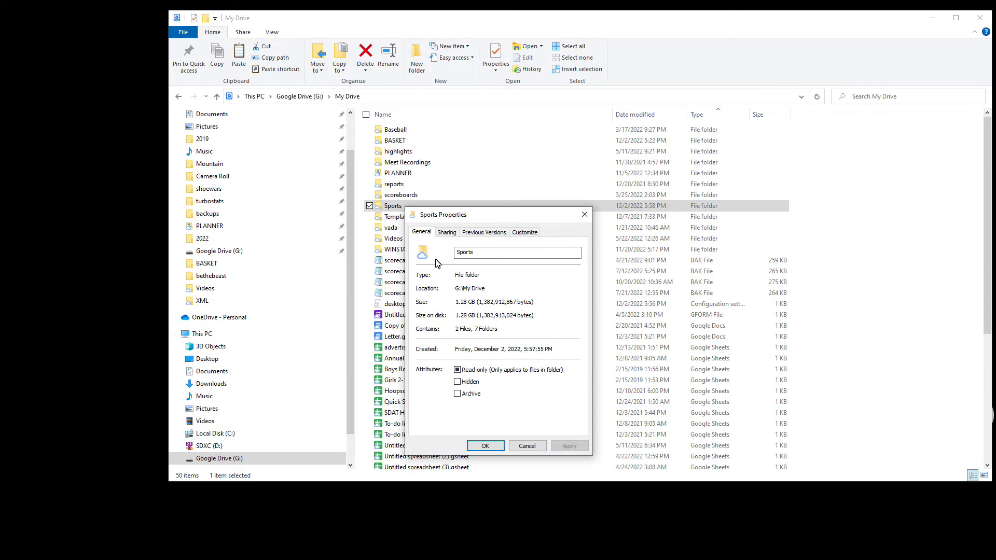
click(447, 234)
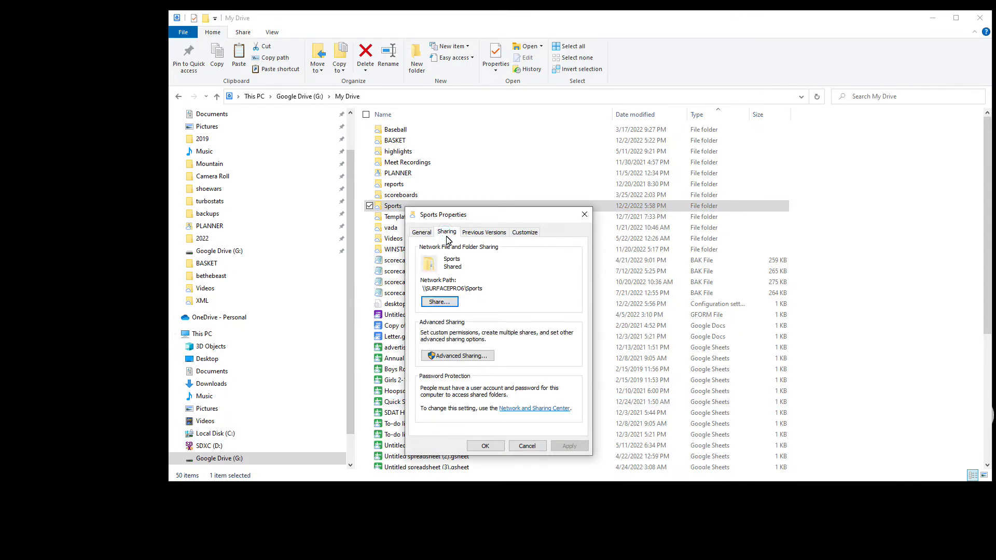
Step: Share the Sports folder on the network with Everyone at the Read permission level and close its properties
click(440, 302)
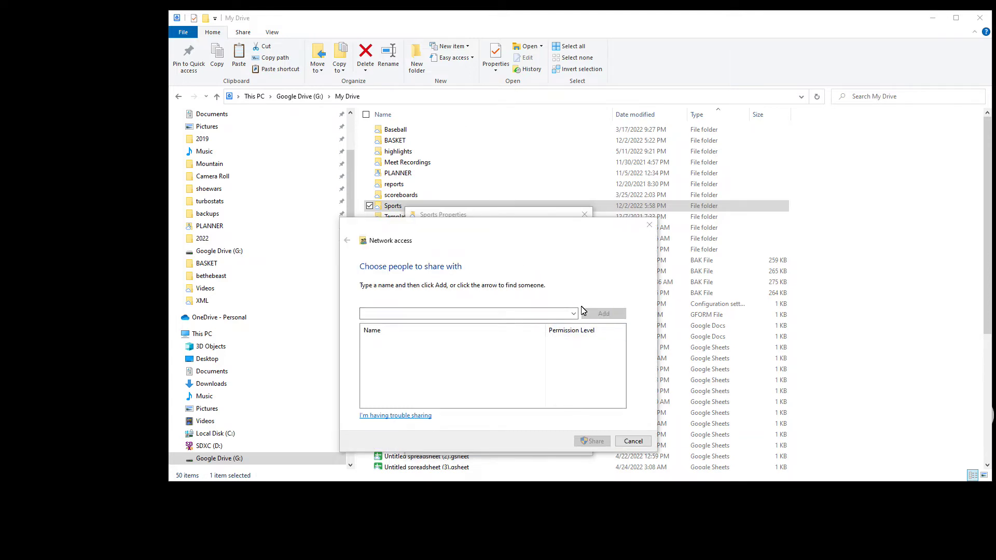
click(574, 314)
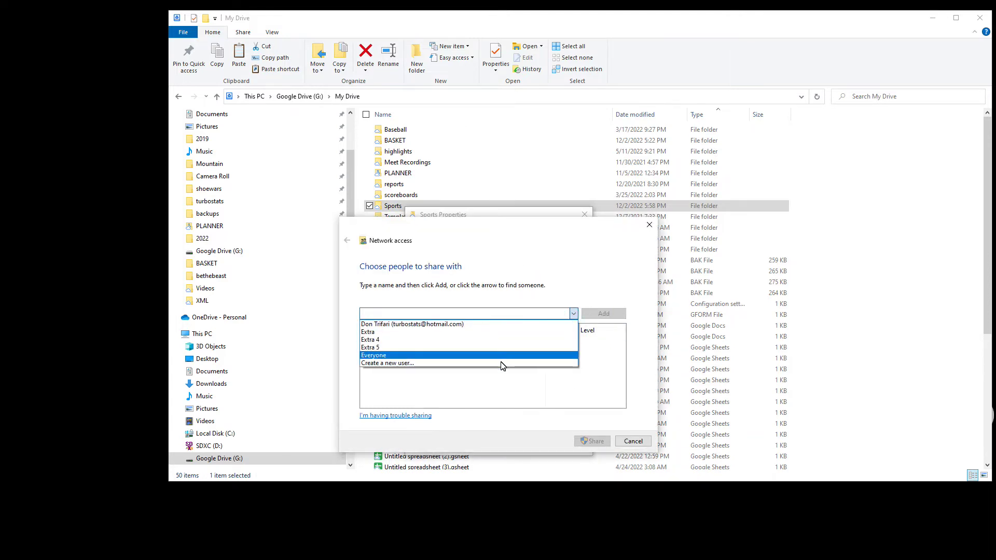
click(501, 357)
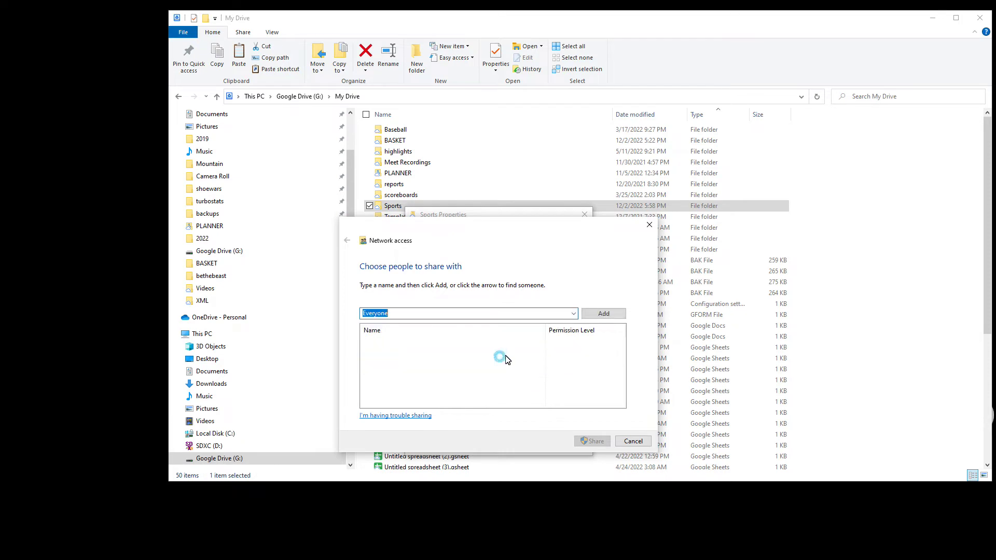
click(604, 314)
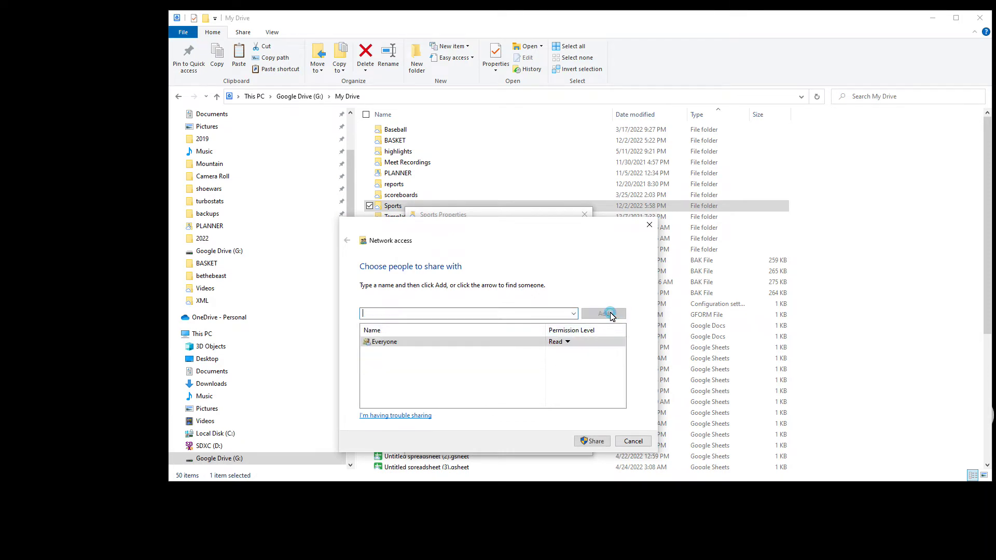
click(596, 442)
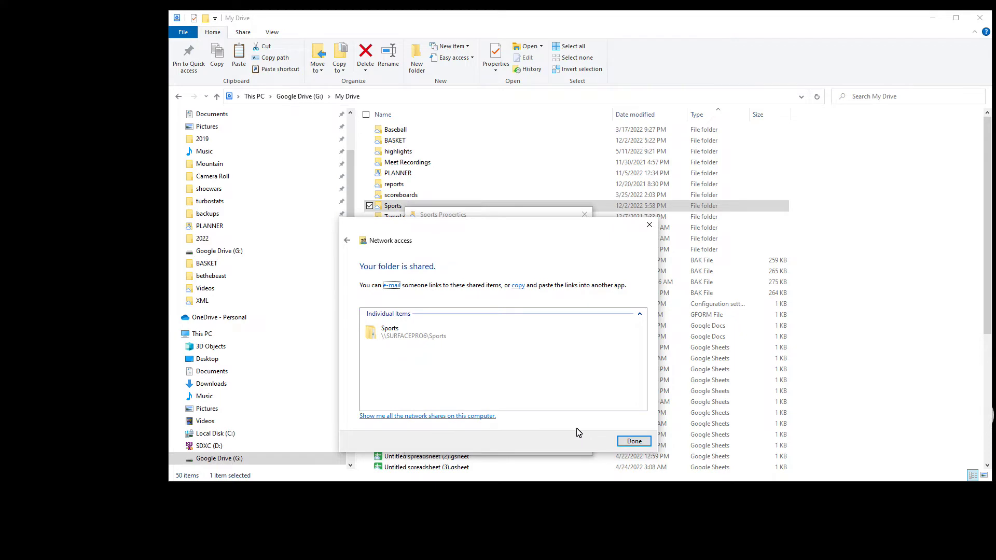
click(631, 442)
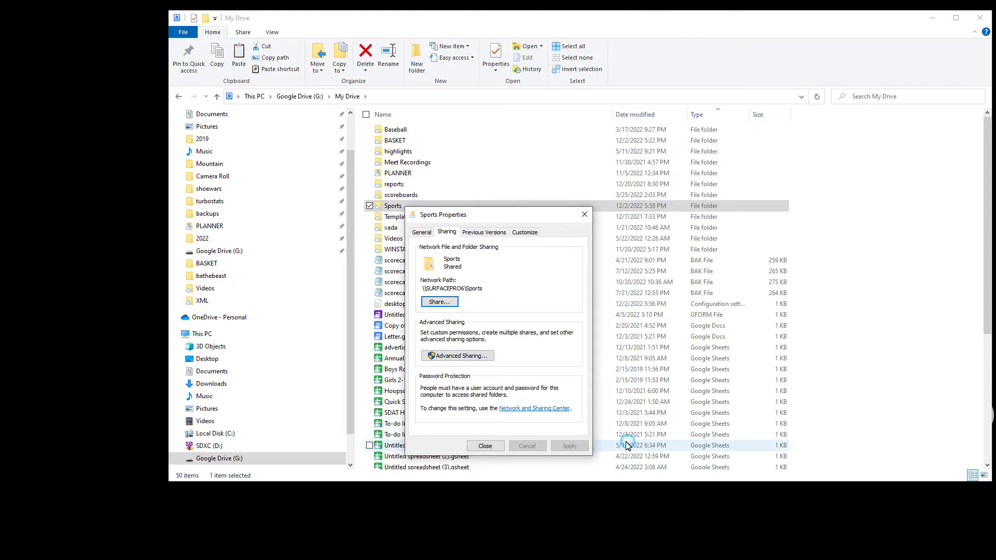
click(485, 450)
Step: Browse the network and open the SURFACEPRO6 computer's shared folders
scroll(228, 425, down, 1)
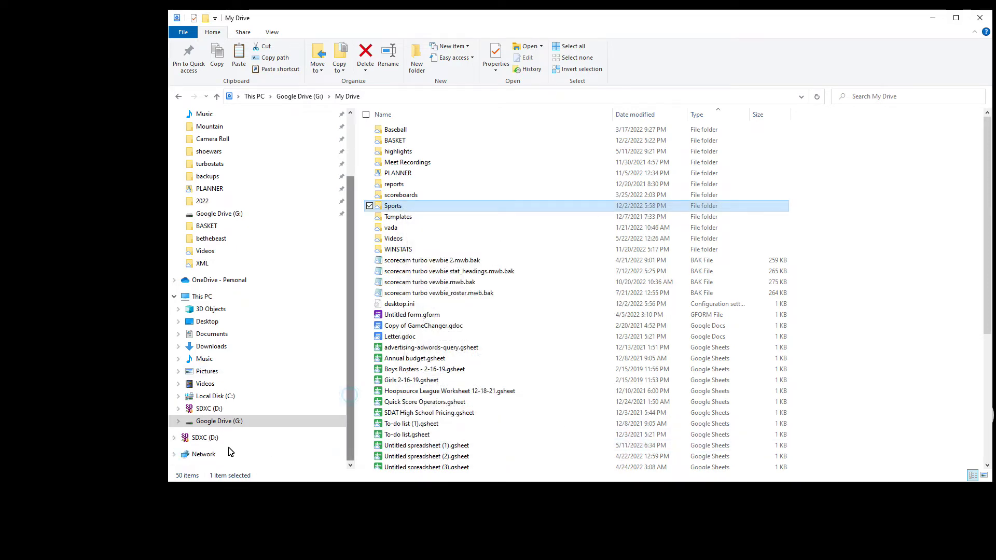
click(215, 458)
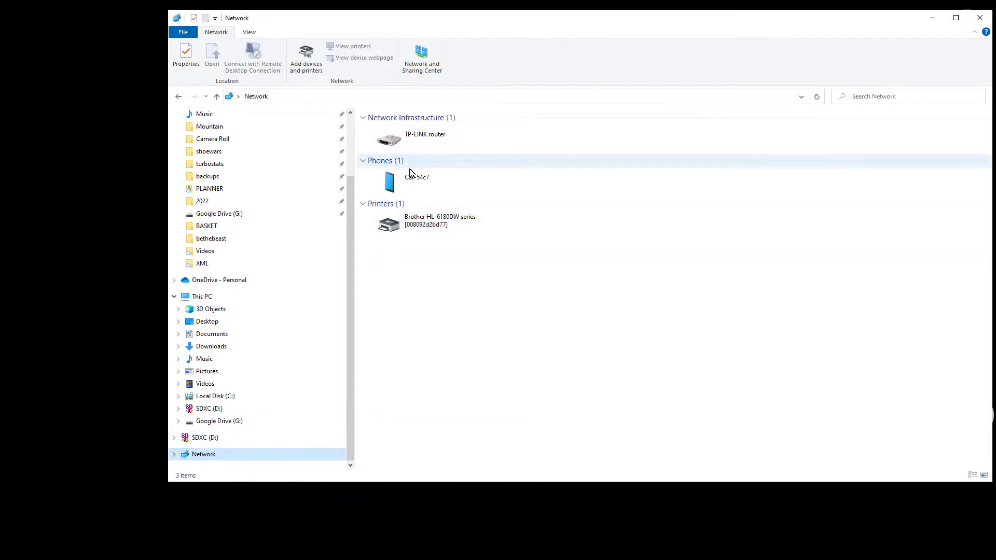
double_click(415, 146)
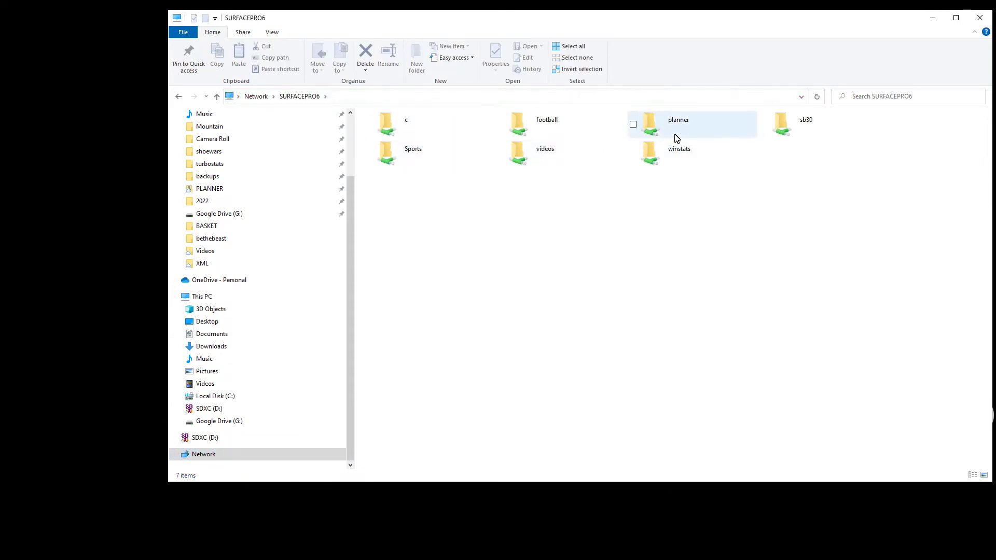
Step: Map the shared folder \\SURFACEPRO6\Sports as network drive X:
right_click(407, 155)
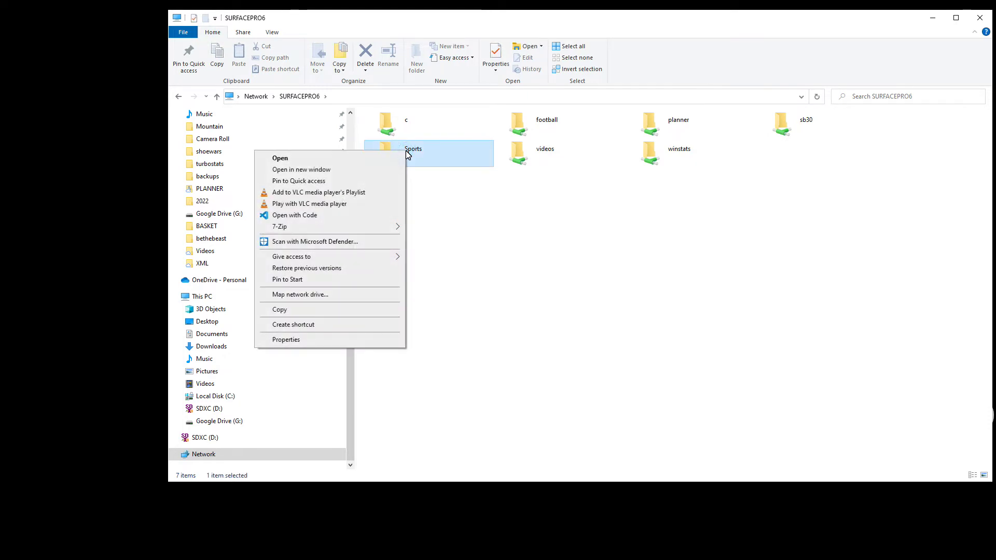
click(305, 295)
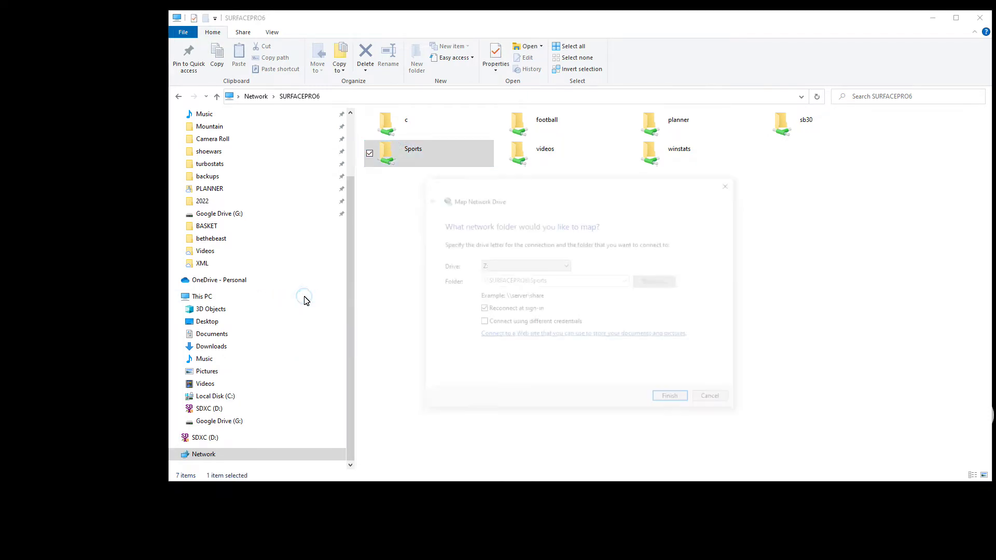
click(566, 265)
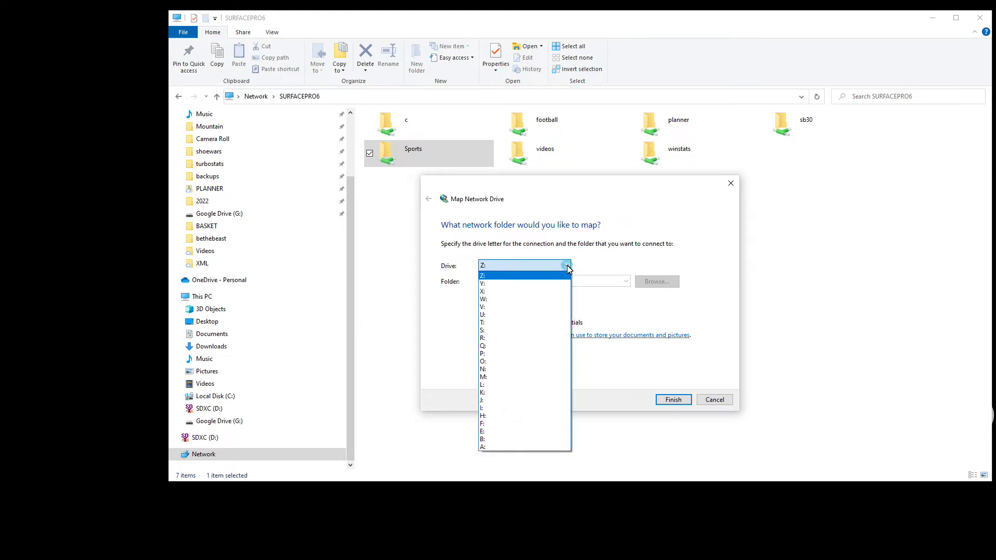
click(523, 291)
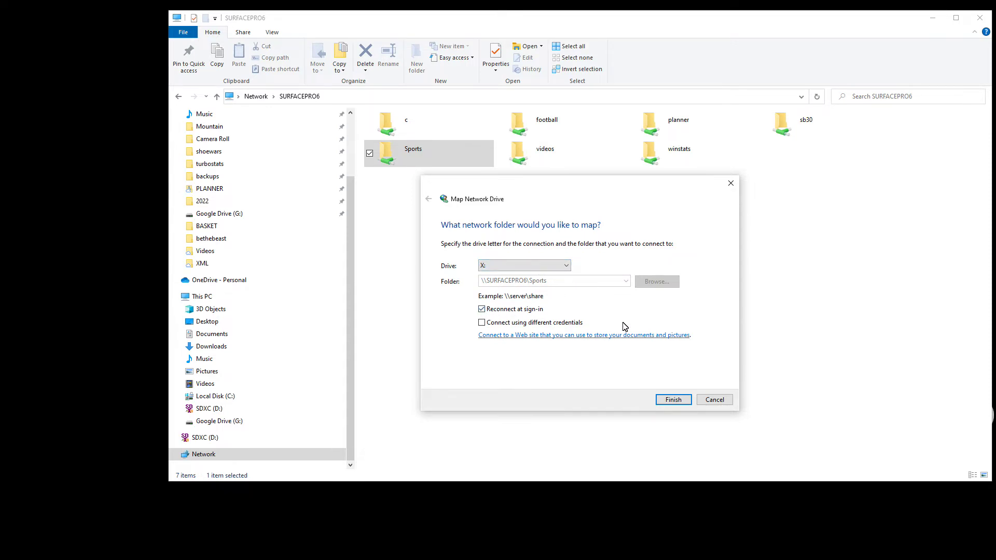
click(674, 400)
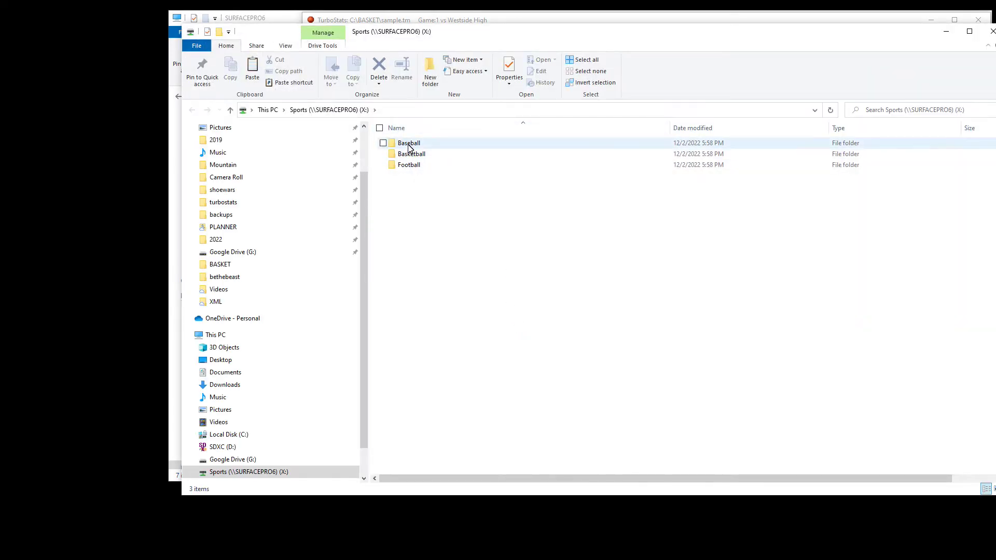
Step: Close the new drive window, view the Sports (X:) drive in the other File Explorer window and minimize that window
click(993, 31)
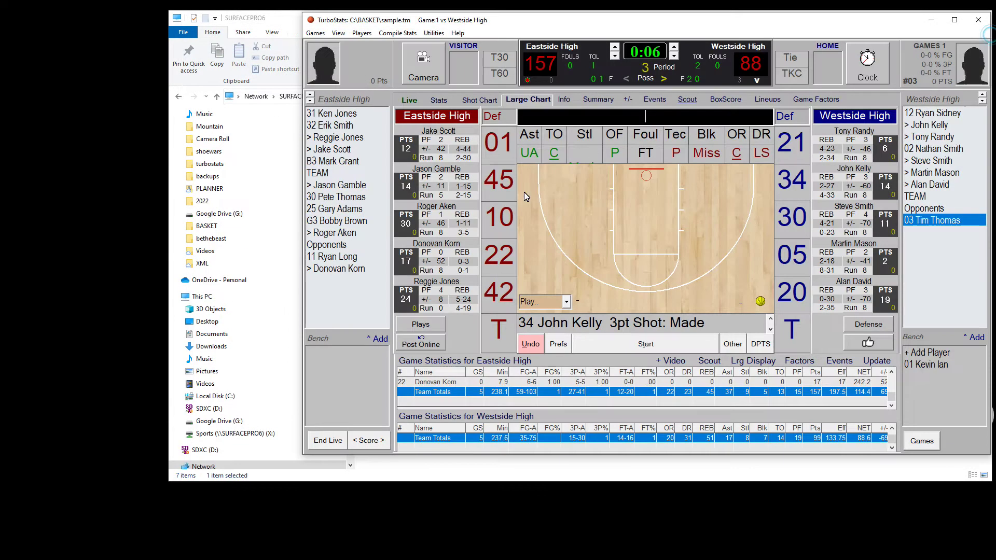
scroll(234, 431, down, 1)
click(228, 423)
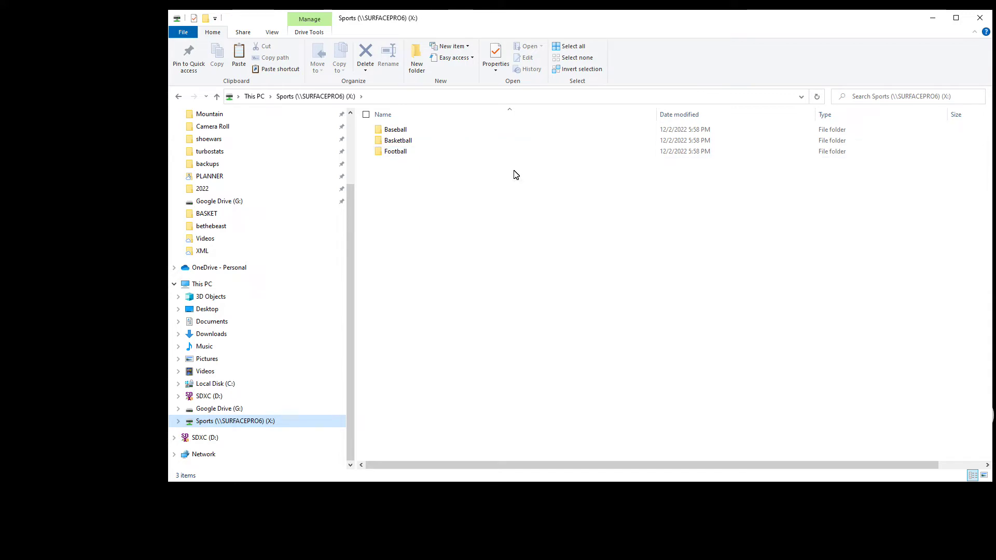
click(933, 18)
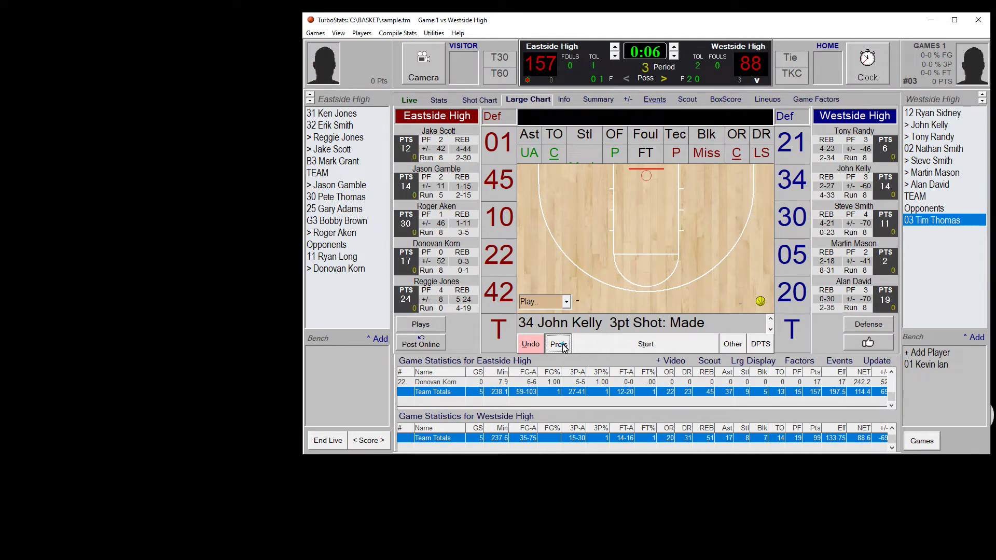
Step: In the live game preferences, browse for the XML save location and open the Basketball\XML folder on the Sports (X:) drive
click(560, 344)
click(616, 207)
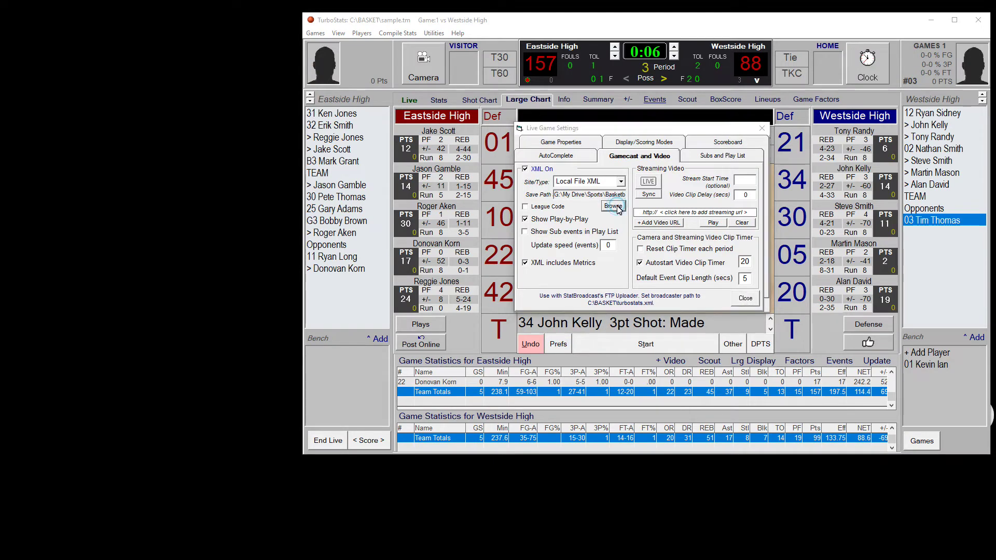
scroll(296, 236, down, 2)
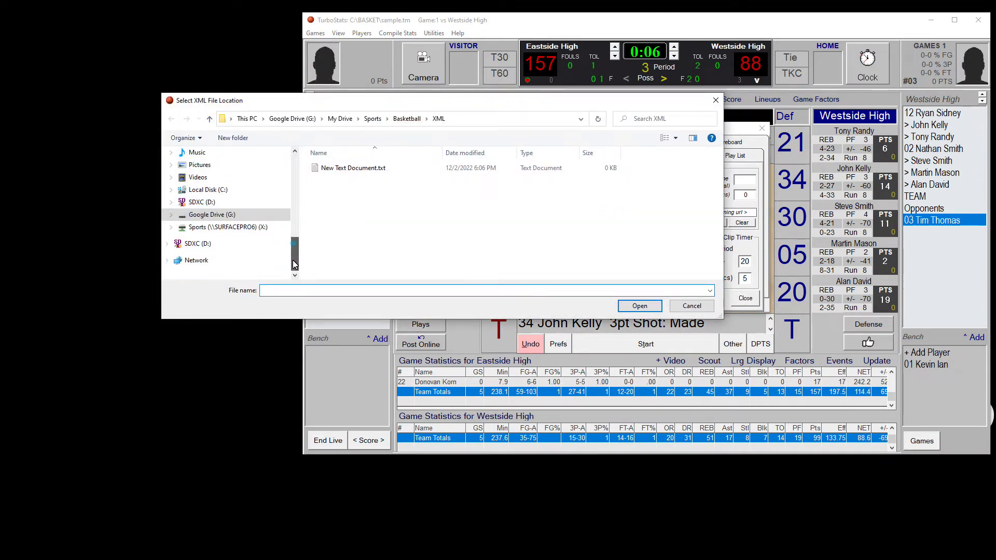
click(240, 234)
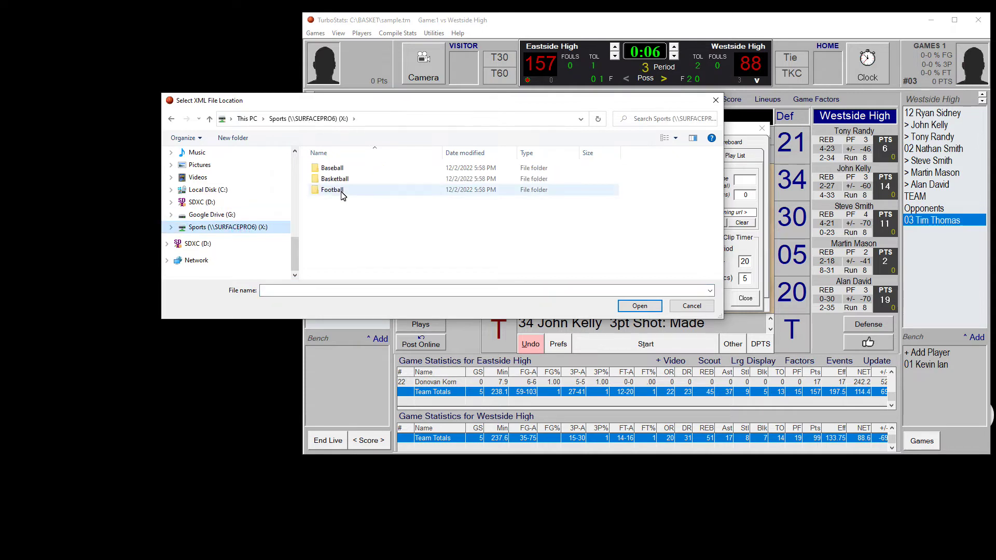
click(341, 180)
double_click(340, 180)
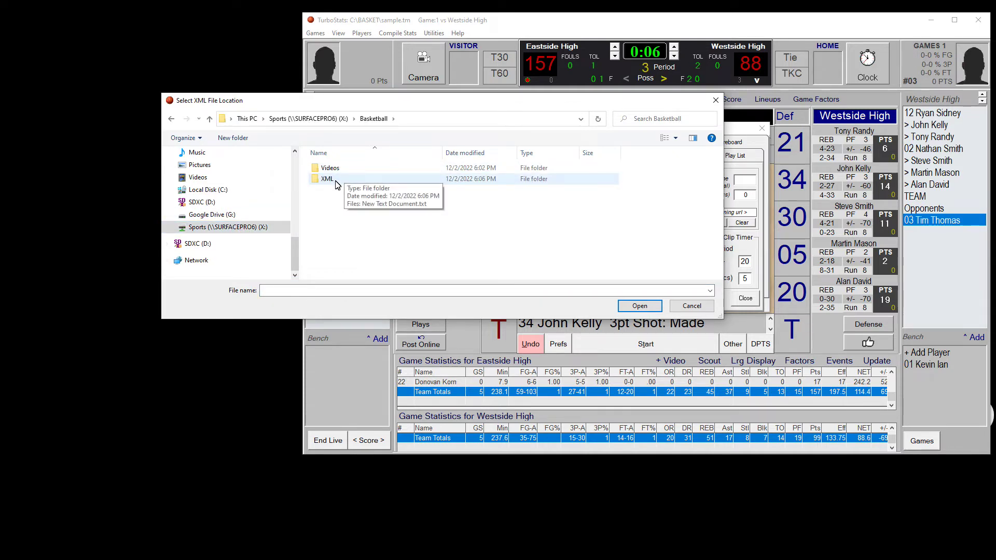
double_click(336, 182)
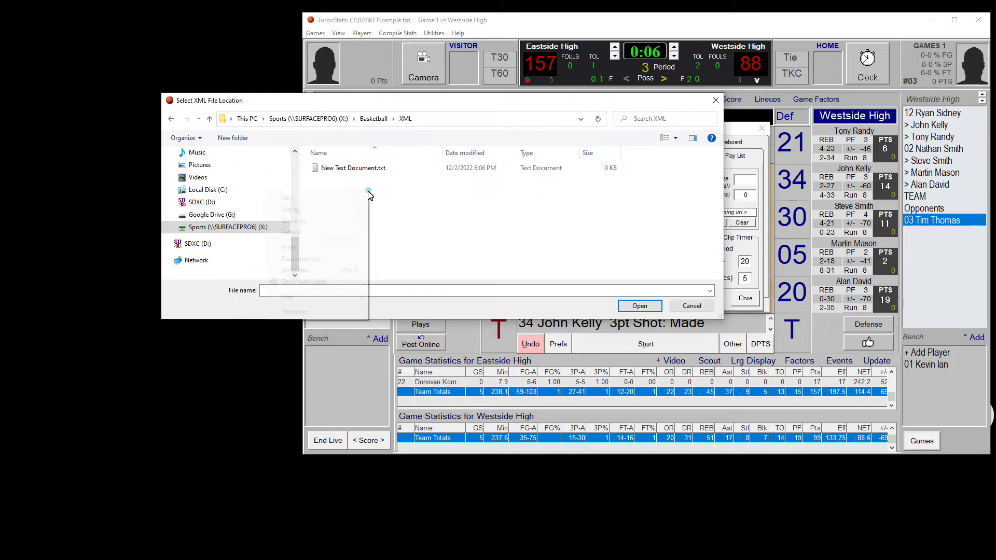
Step: Create a new text document in the XML folder, open it to set the save path to X:\Basketball\XML\, and close the settings
right_click(368, 194)
mouse_move(325, 296)
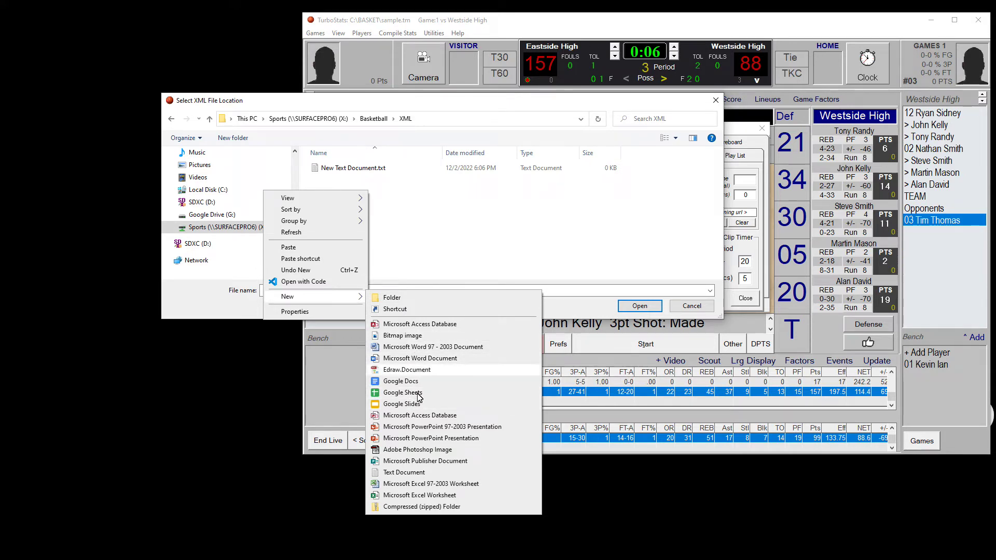
click(404, 472)
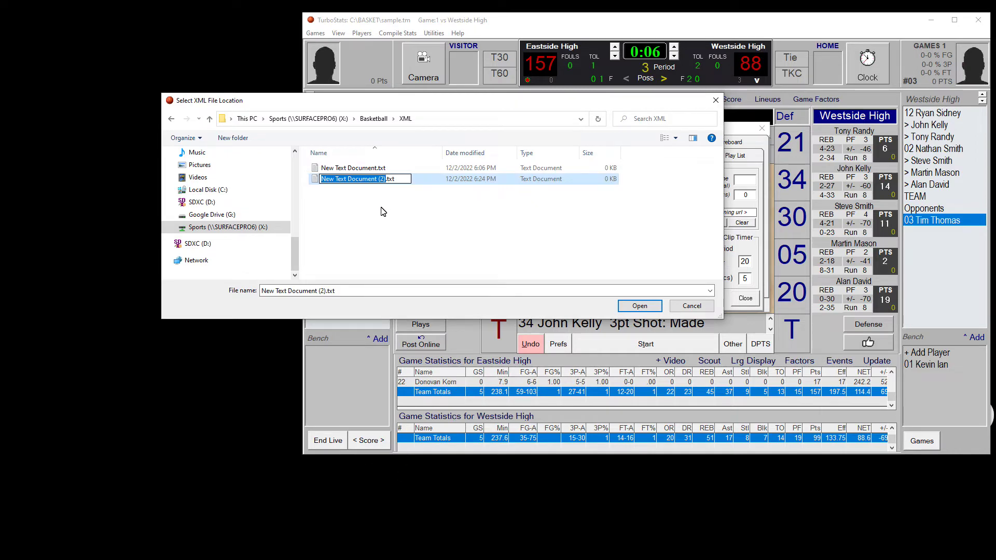
key(Return)
click(628, 305)
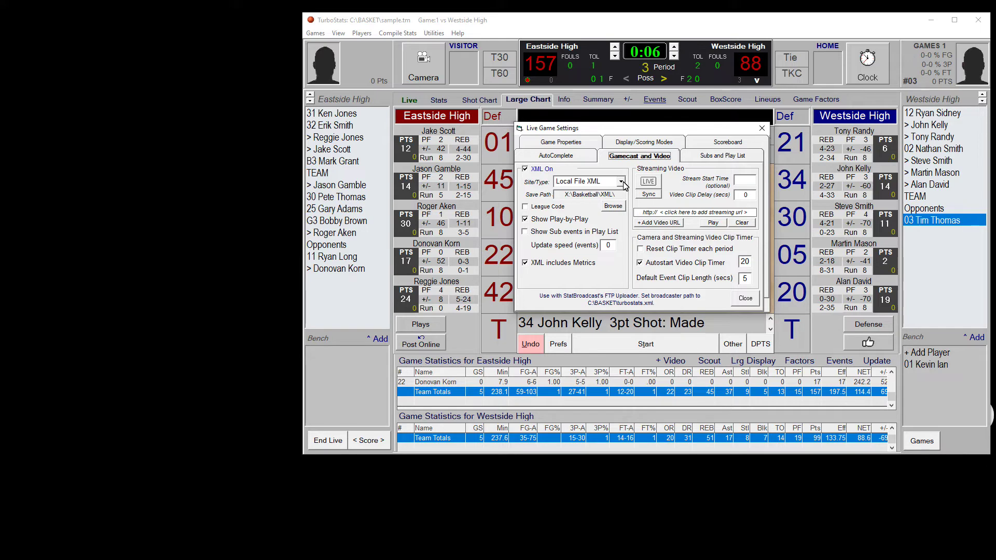
click(745, 299)
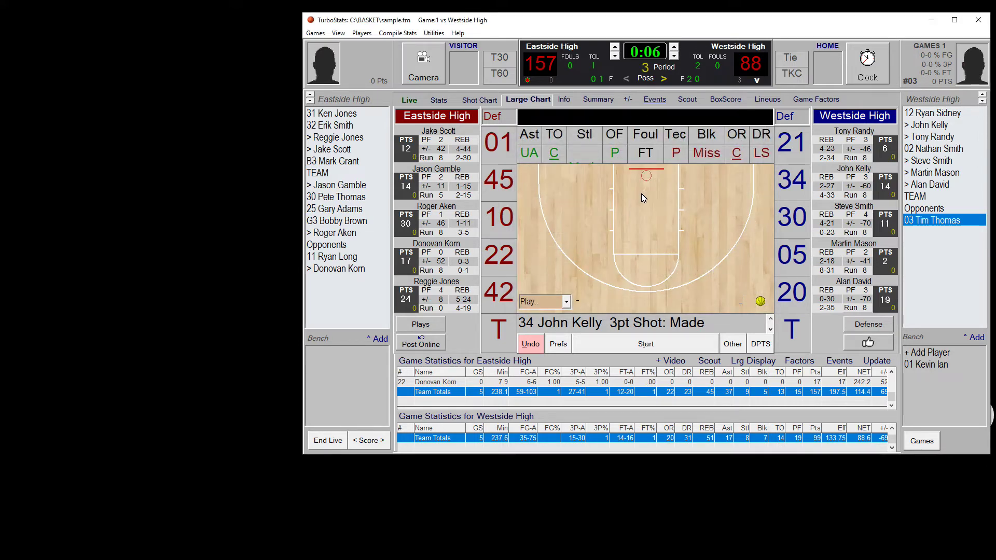
Step: Start the Gamecast from the online posting options and switch to File Explorer to open X:\Basketball\XML
click(421, 343)
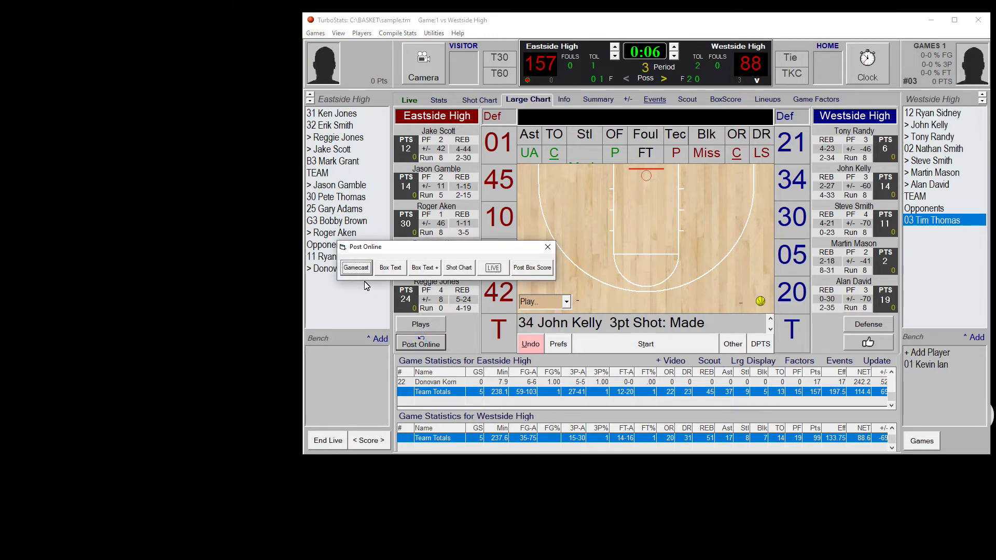
click(358, 270)
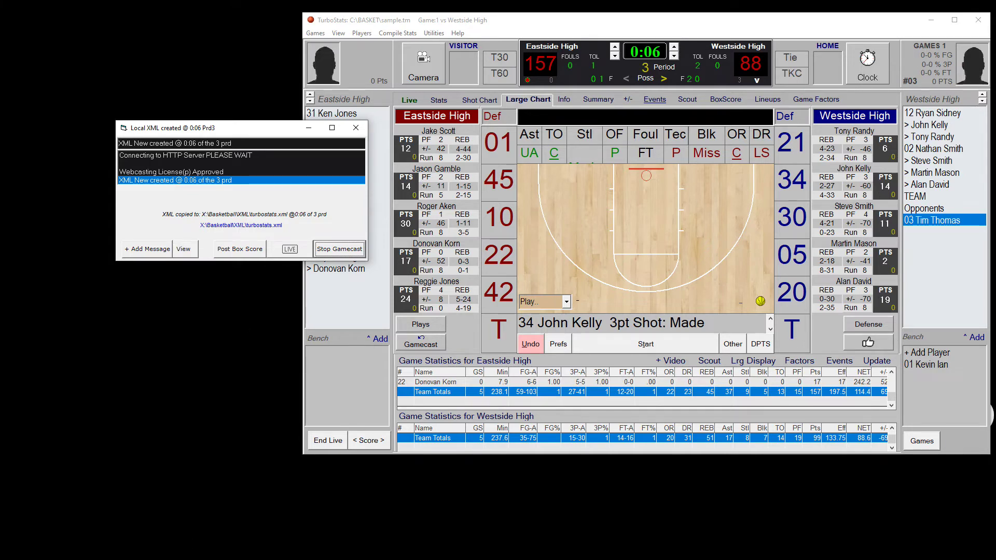
key(alt+Tab)
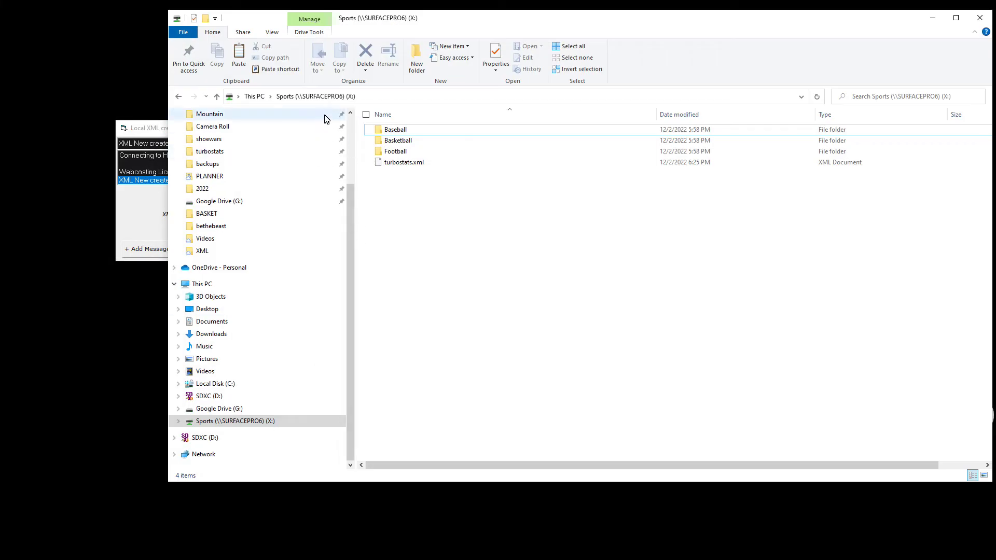
click(399, 144)
double_click(399, 141)
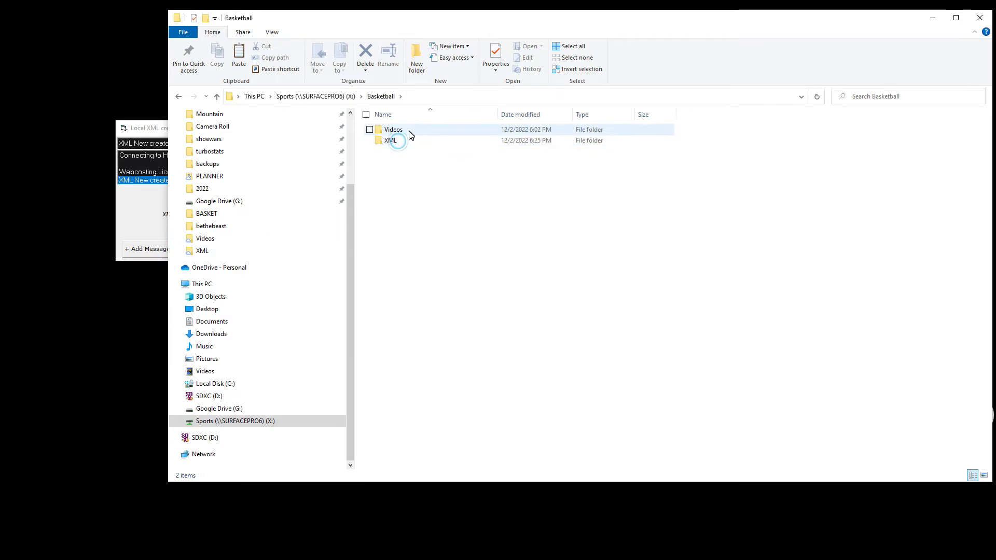
double_click(399, 141)
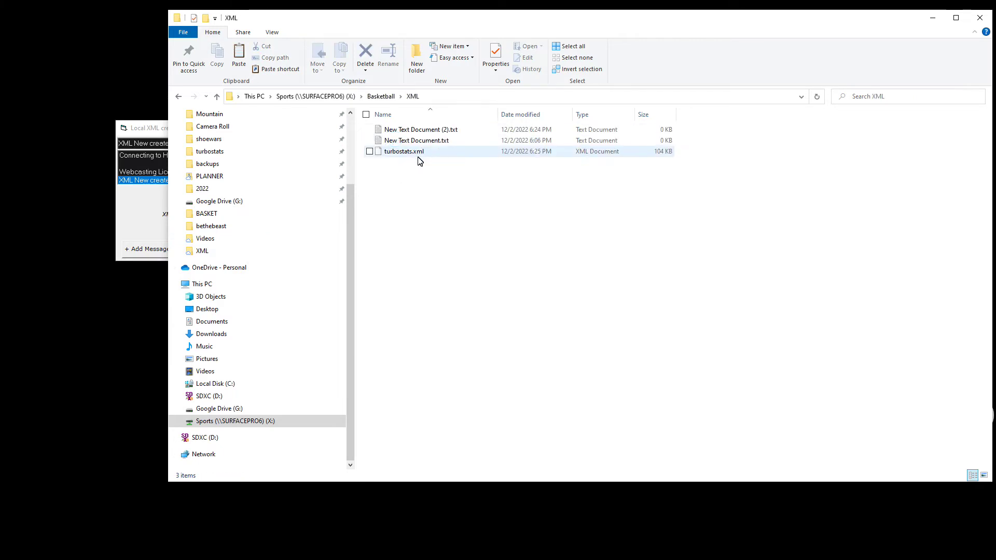
Step: Open the matching XML folder on Google Drive (G:) under My Drive\Sports\Basketball
click(221, 409)
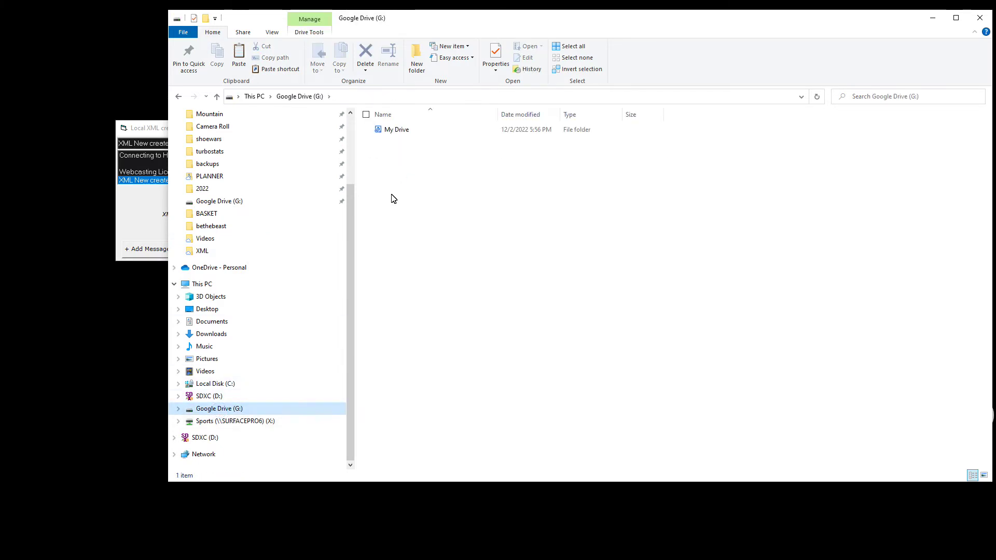
double_click(400, 131)
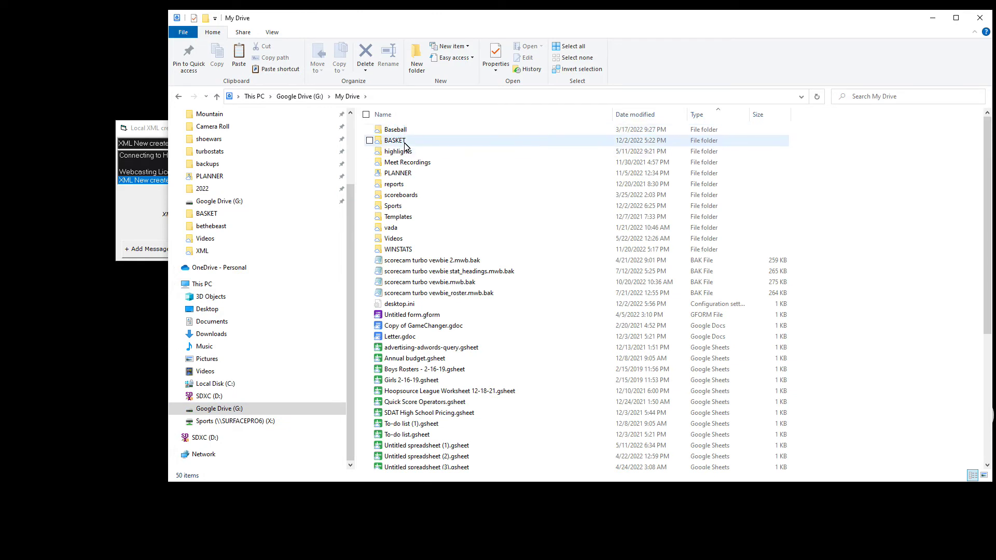
double_click(399, 207)
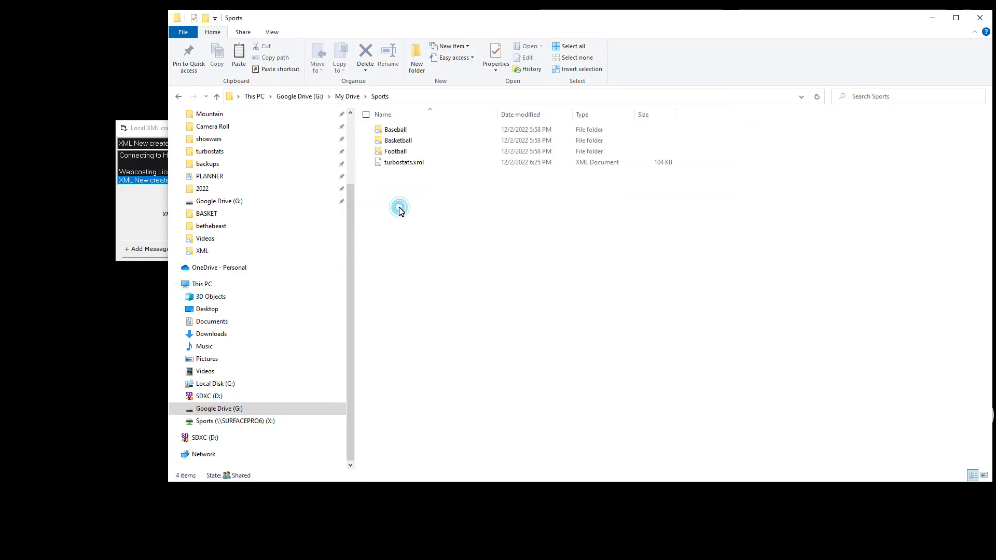
double_click(403, 142)
double_click(411, 144)
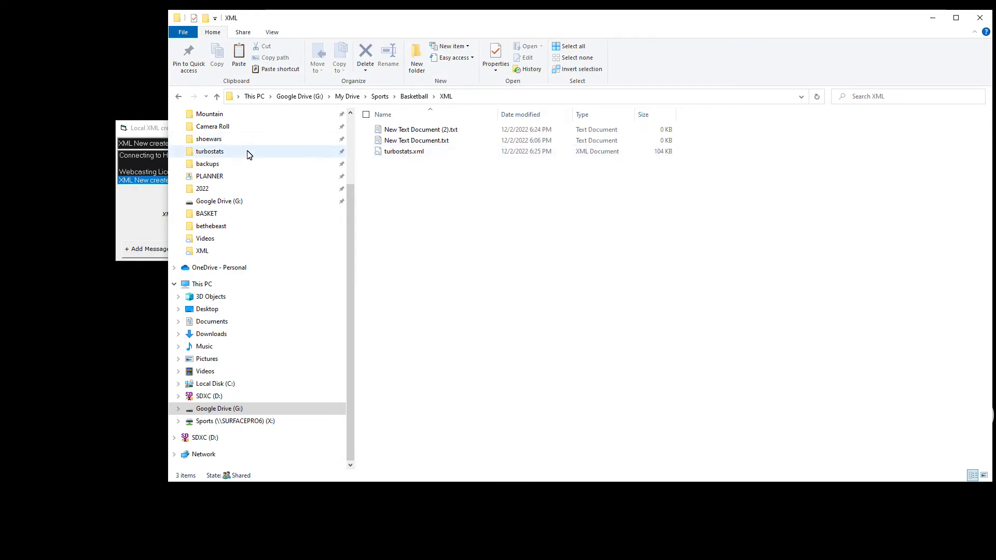
Step: Open X:\Basketball\XML\turbostats.xml from the Gamecast window's link and look through the team and player stats in the browser
click(167, 141)
click(237, 226)
drag(356, 104, 350, 127)
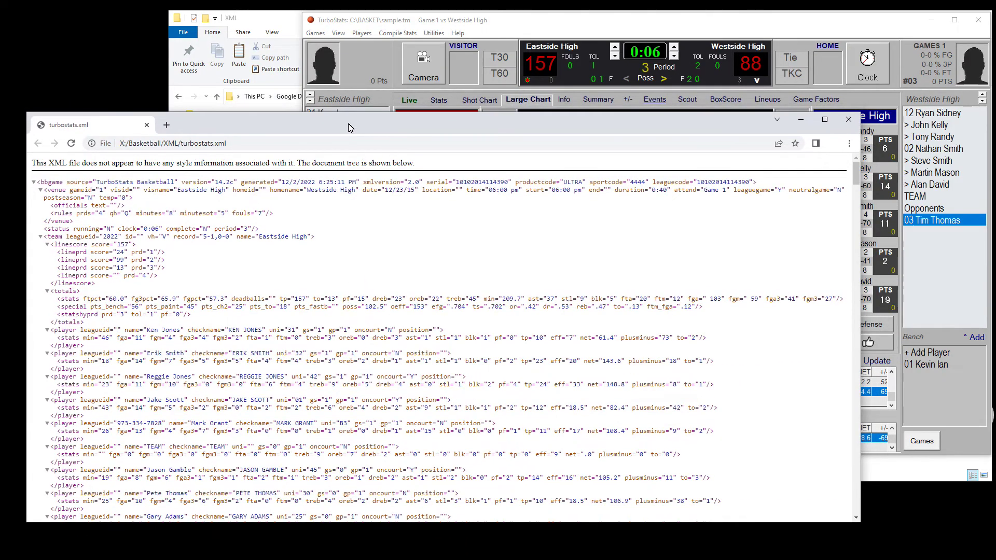
click(507, 29)
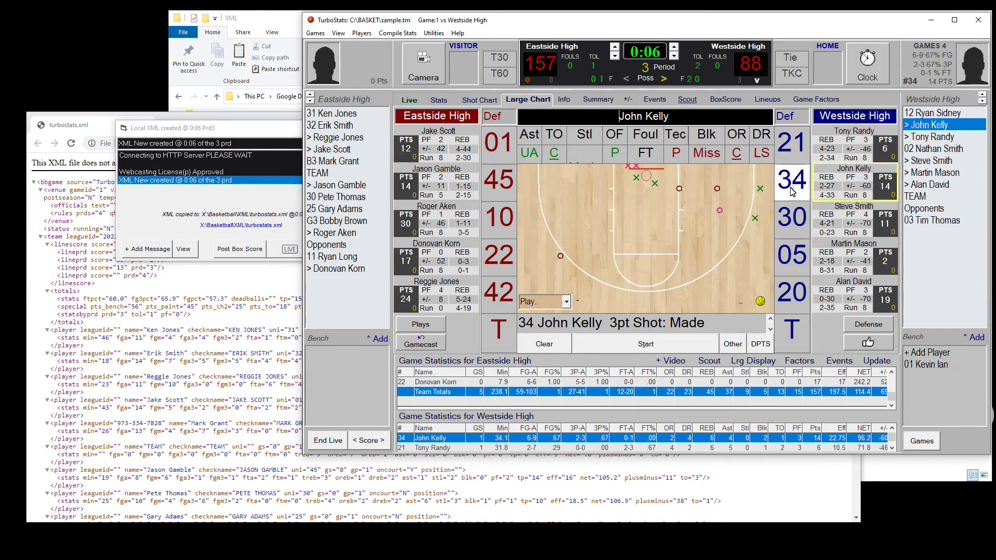
click(189, 122)
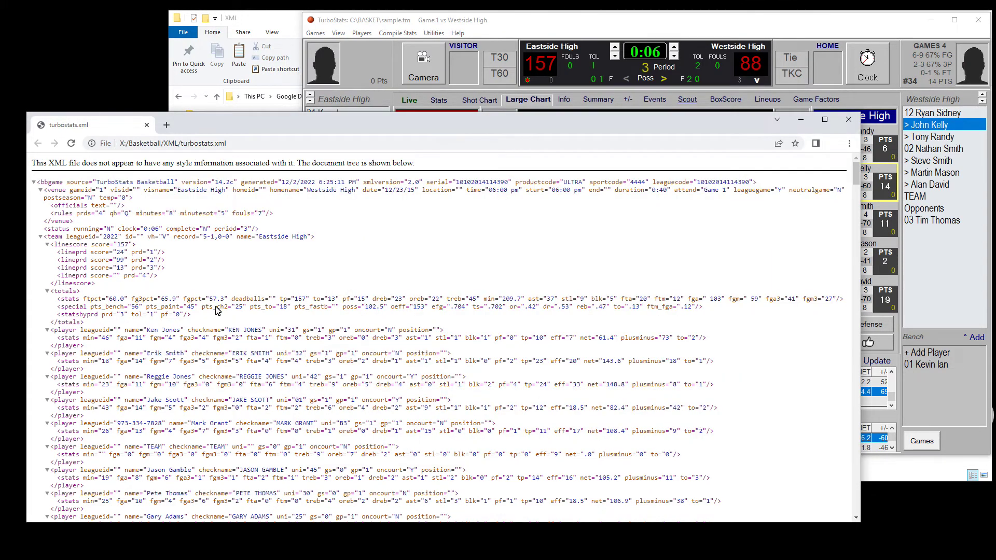
scroll(124, 254, down, 5)
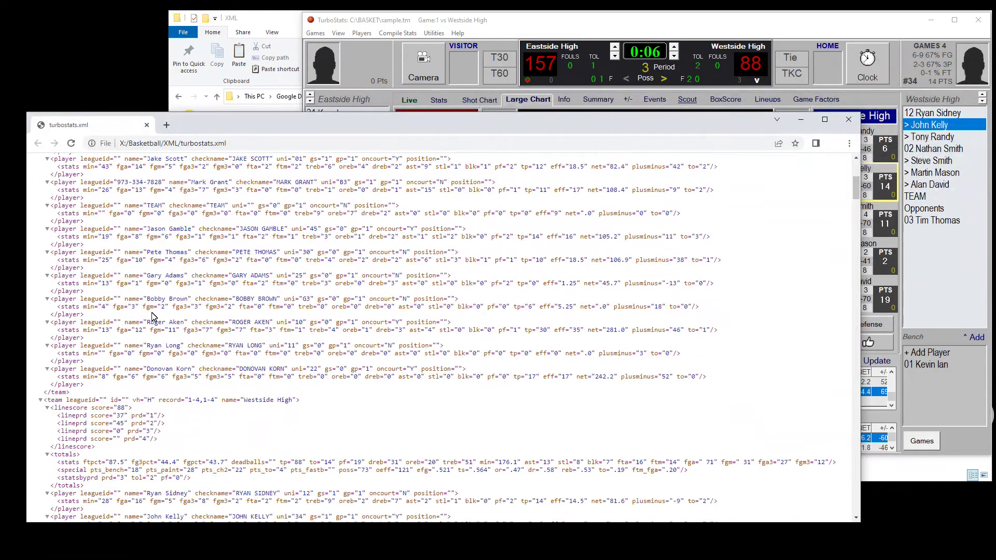
scroll(134, 398, up, 6)
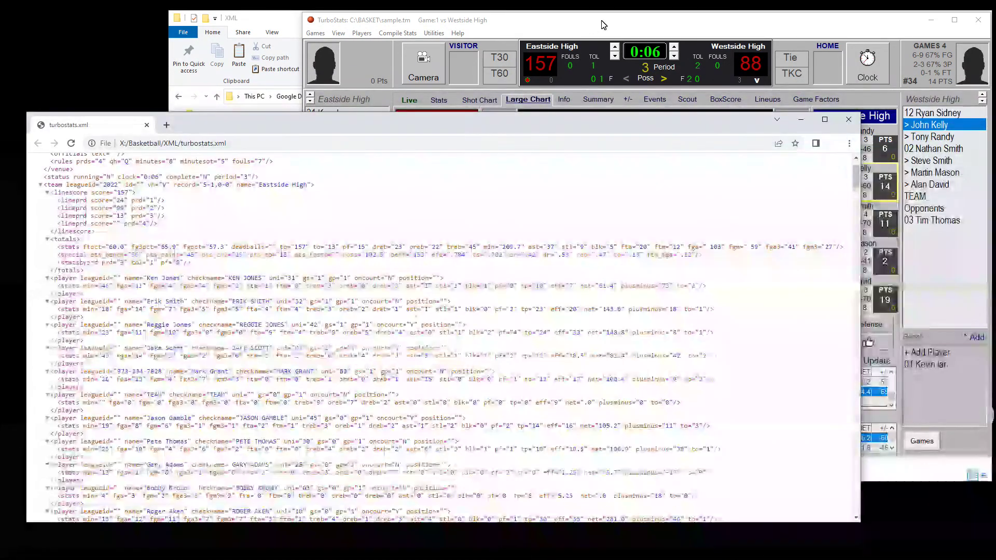
Step: Switch back to TurboStats and record a made three-point shot and an assist for Westside High's number 34
click(597, 23)
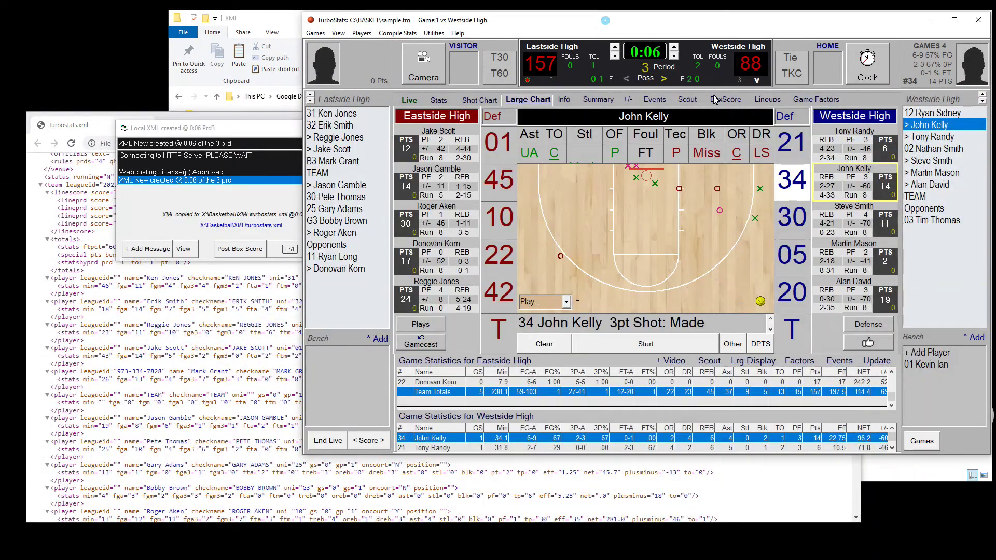
click(750, 238)
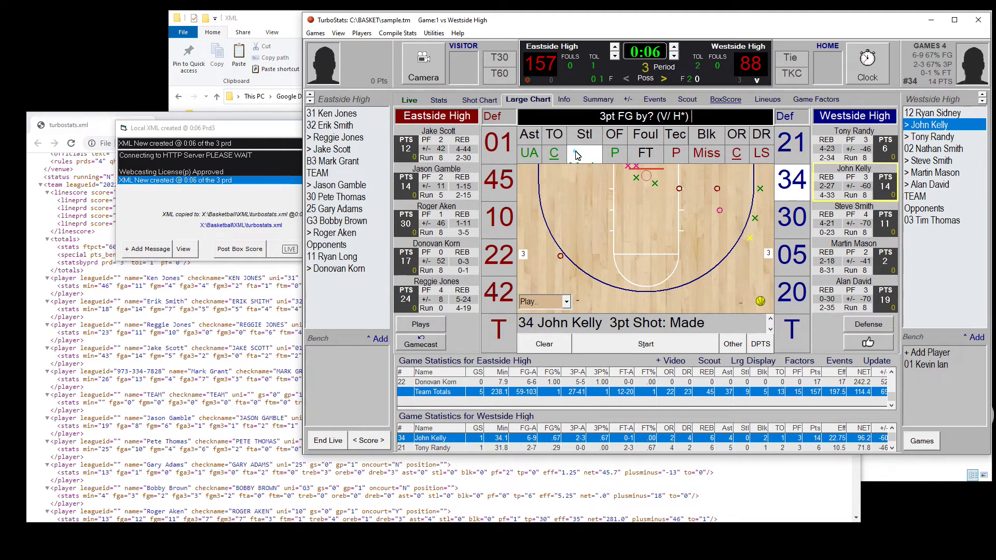
key(Return)
click(781, 184)
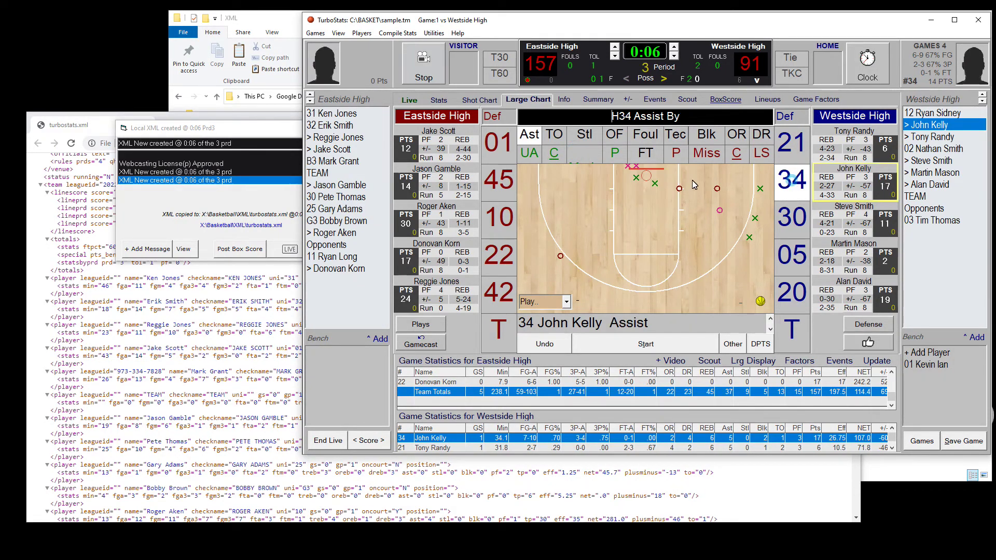
Step: Reload turbostats.xml in the browser and check Westside High's line score and player stats
click(186, 122)
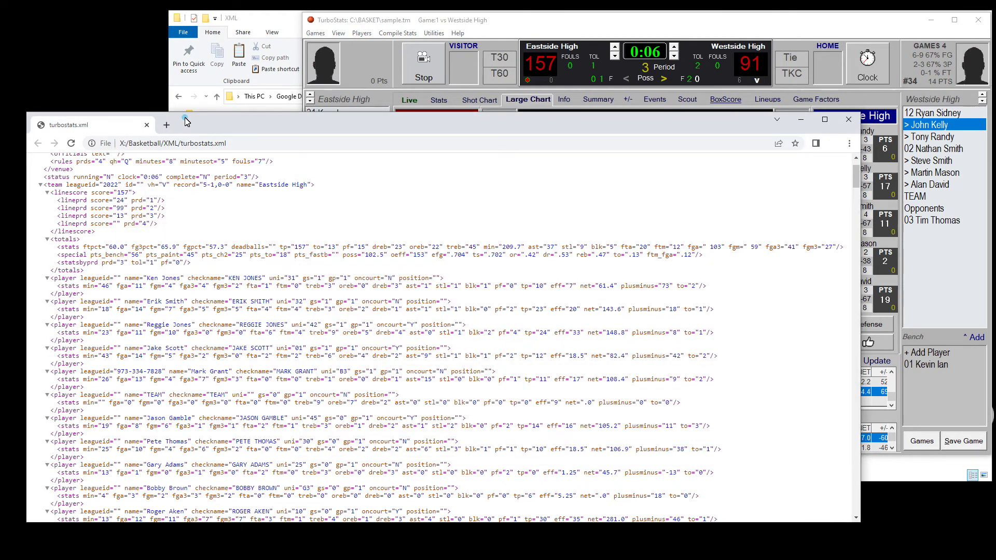
click(71, 143)
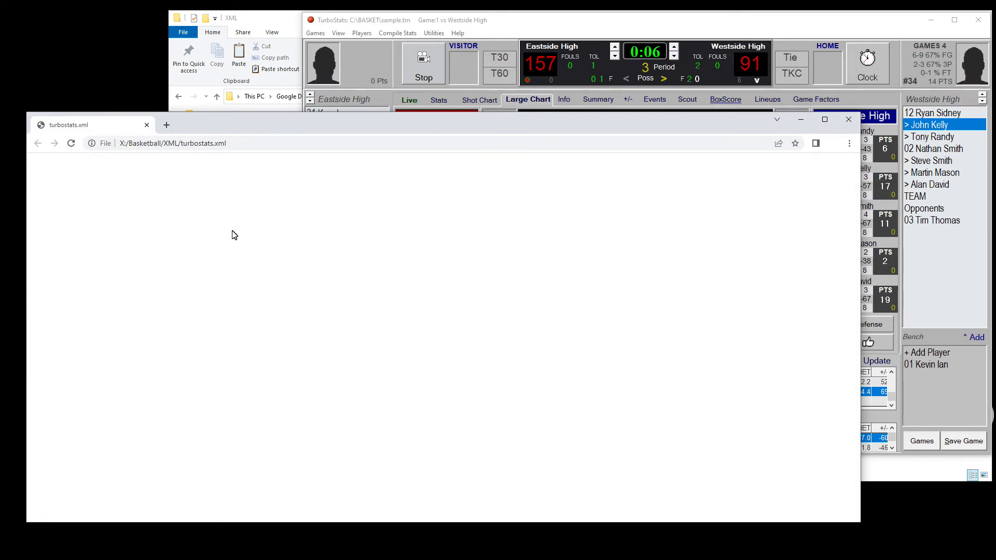
scroll(236, 239, down, 3)
scroll(236, 239, down, 2)
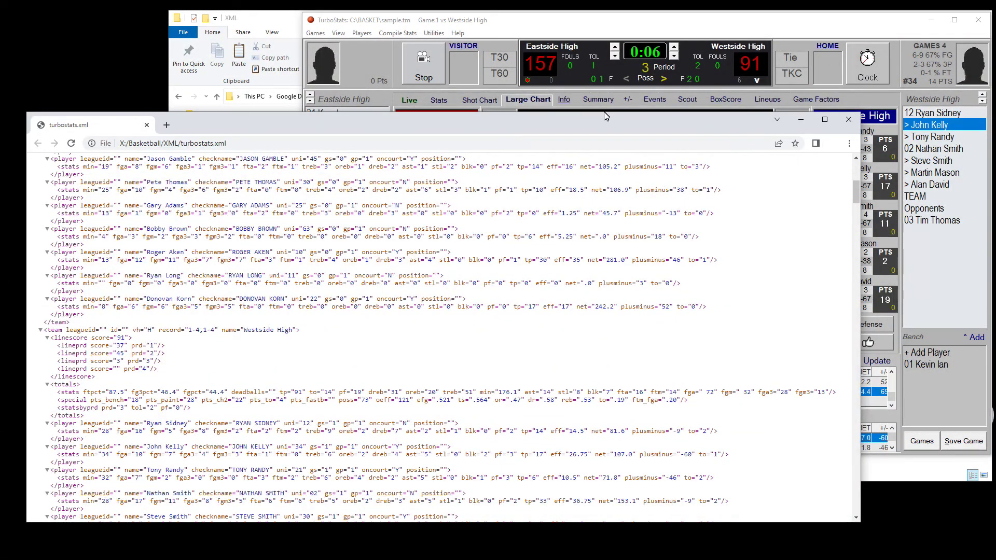
scroll(269, 242, up, 2)
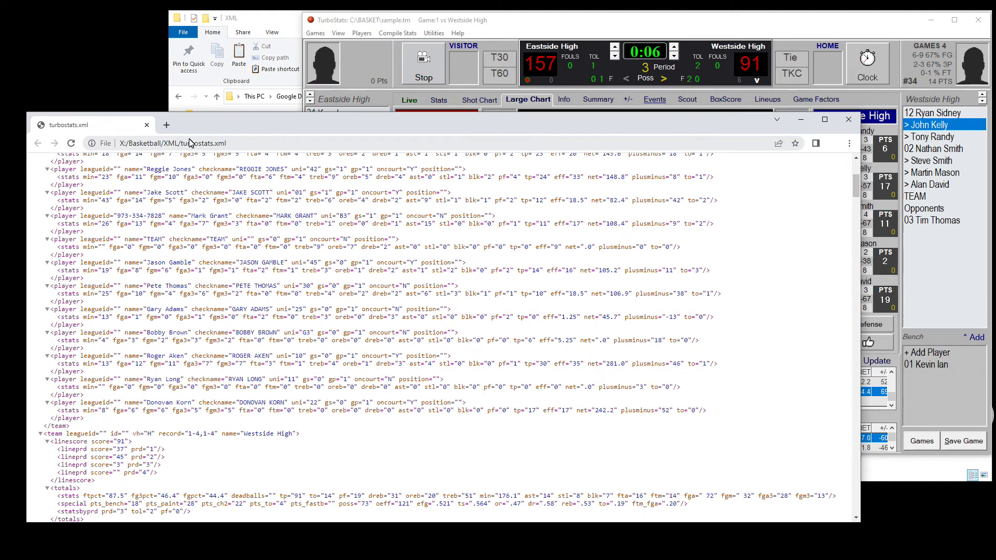
Step: Disconnect the mapped Sports network drive (X:) in File Explorer, going ahead despite the files still open on it
click(282, 21)
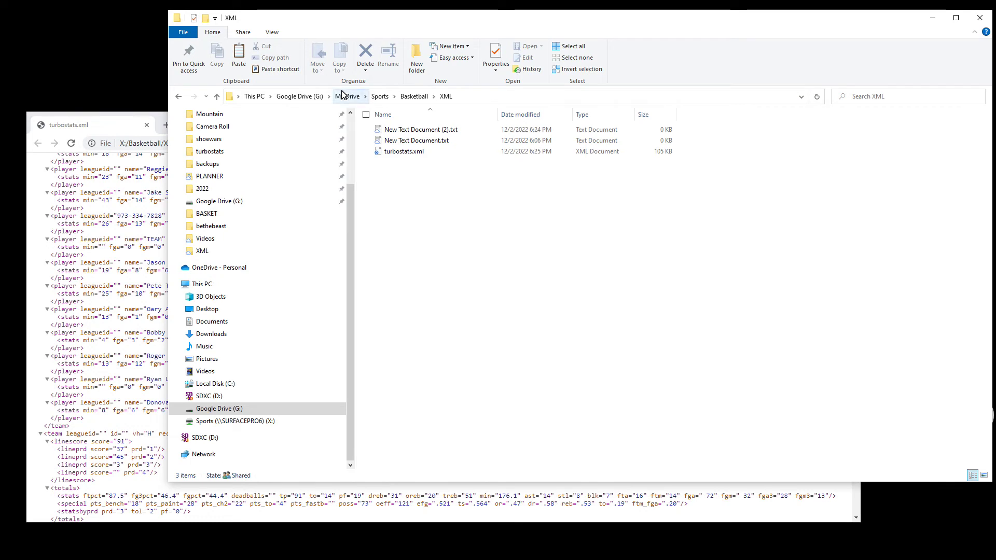
right_click(251, 424)
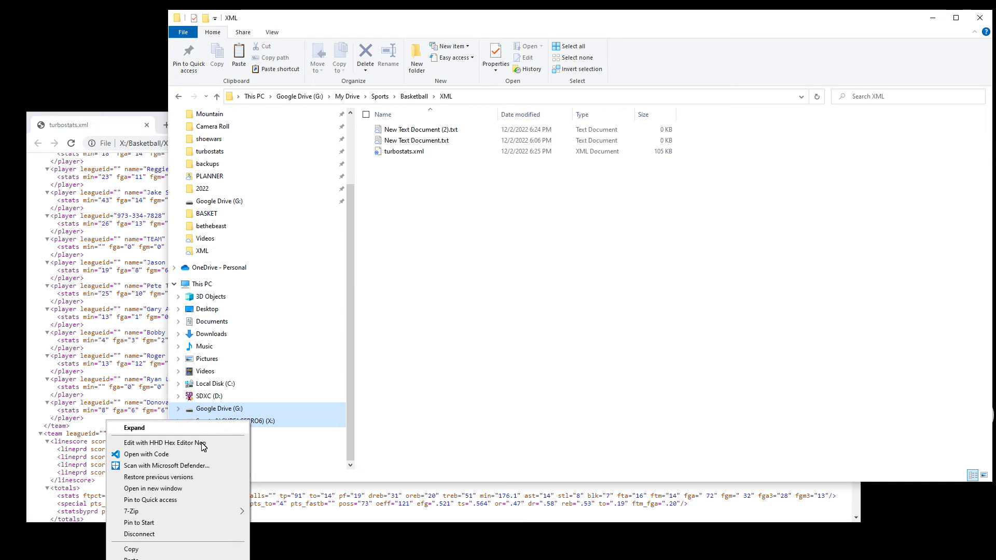
click(140, 534)
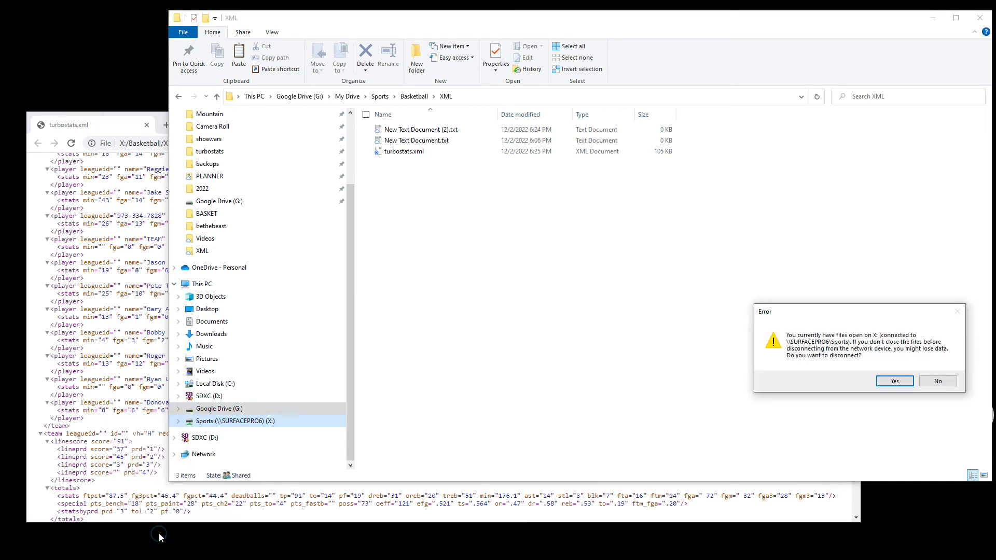
click(888, 381)
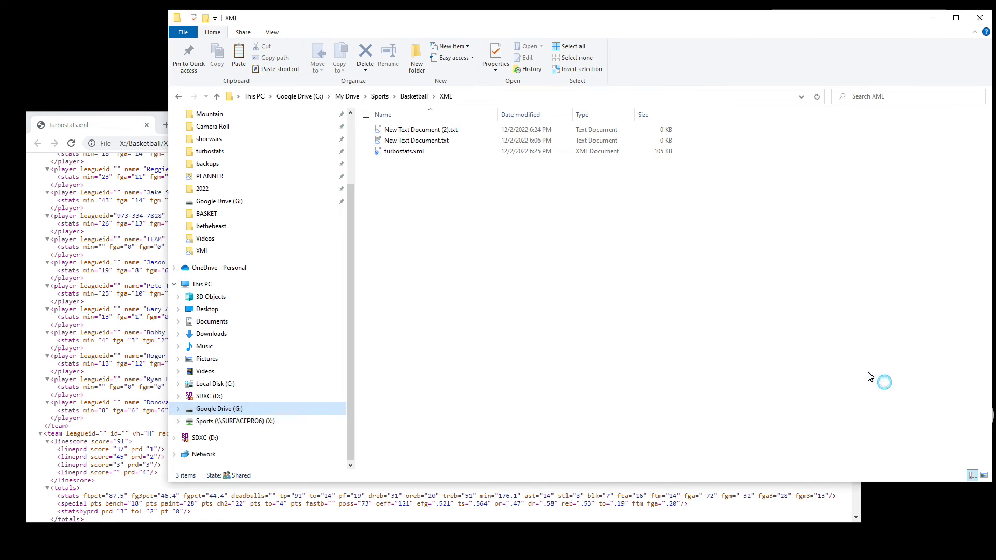
Step: Go to My Drive on Google Drive (G:), look inside the Sports folder and return to My Drive
click(239, 412)
double_click(429, 133)
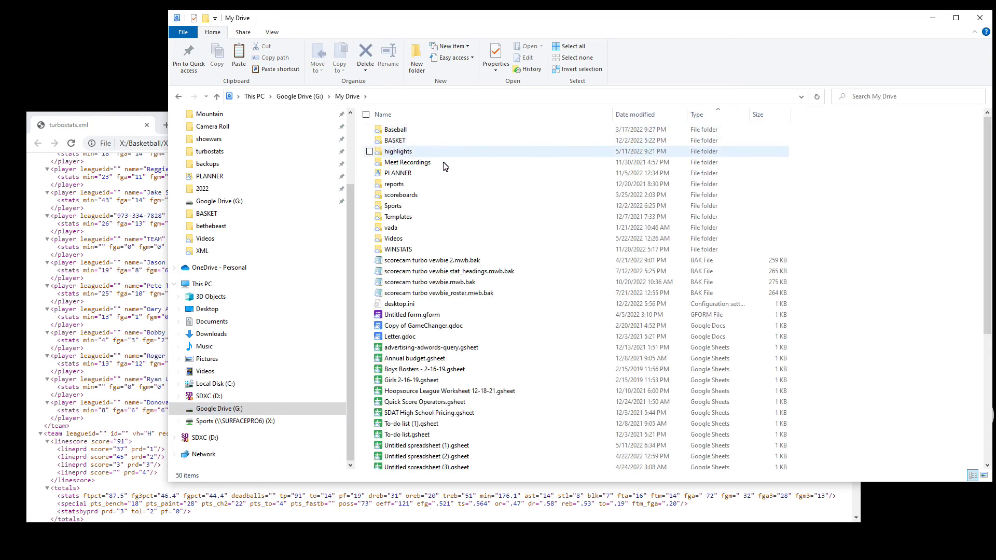
double_click(402, 206)
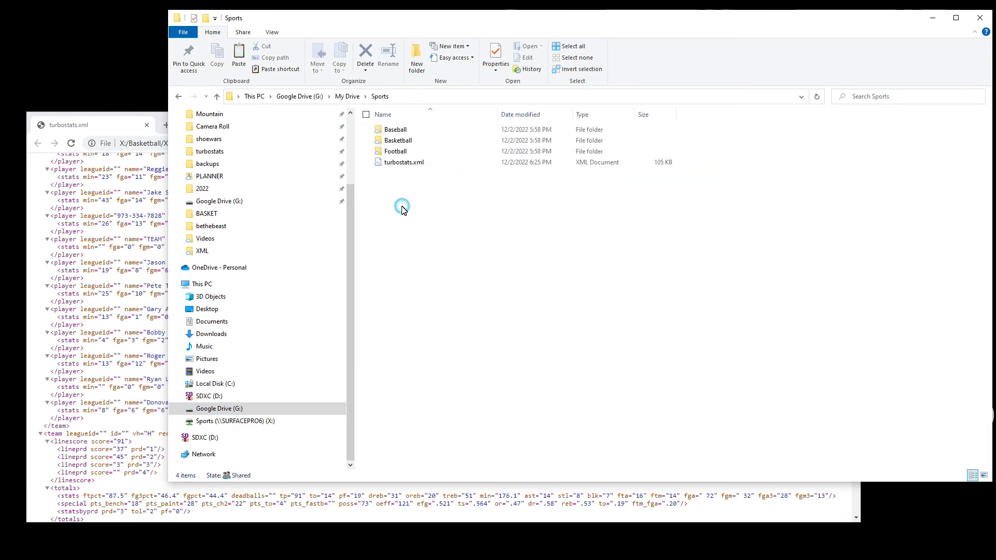
click(347, 97)
Step: Open the Sports folder's sharing properties and review the people who have network access, leaving the list as it is
right_click(393, 208)
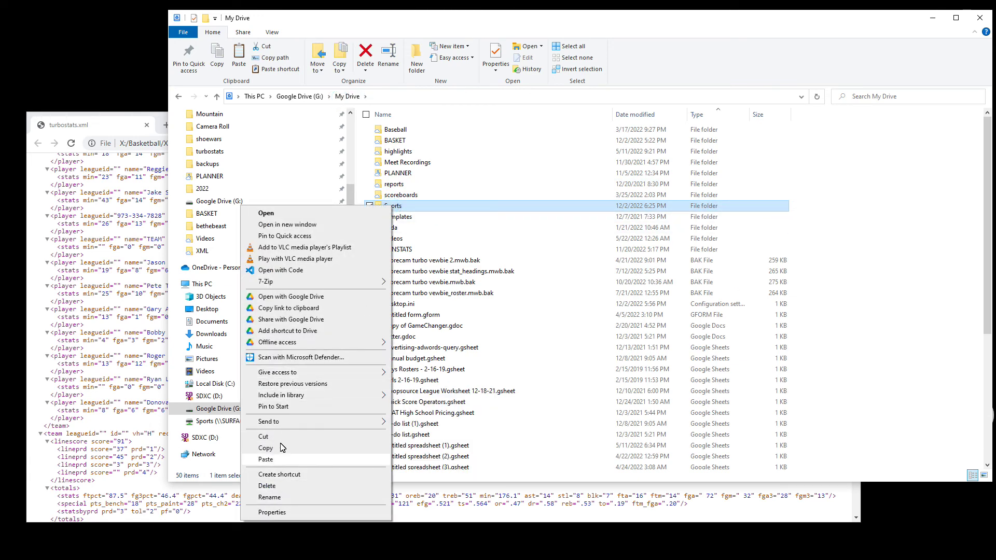
click(272, 513)
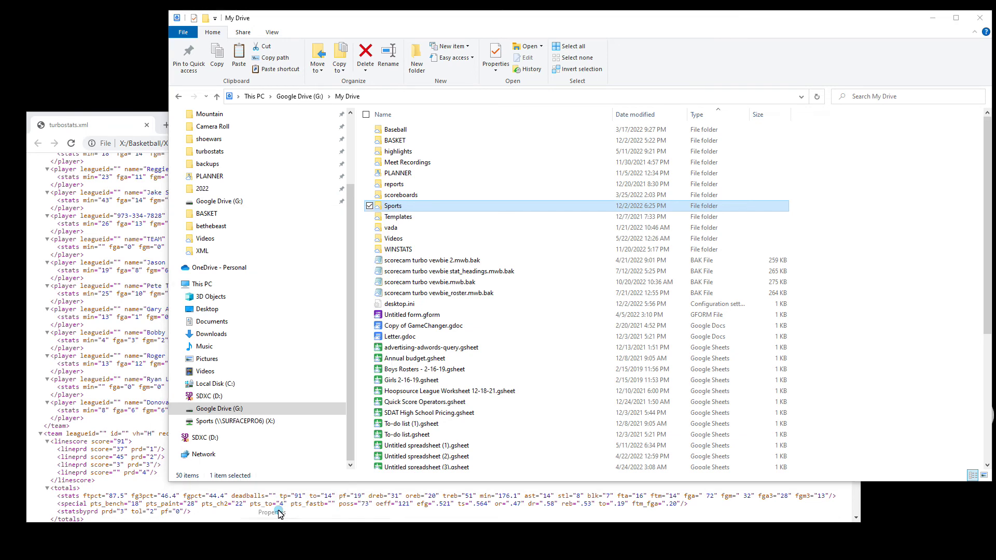
click(438, 231)
click(431, 301)
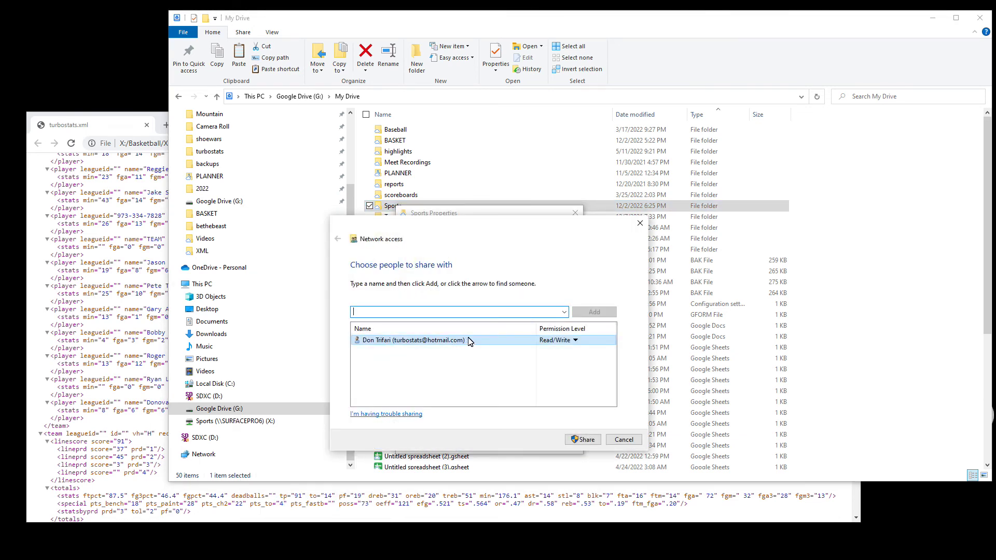
click(624, 439)
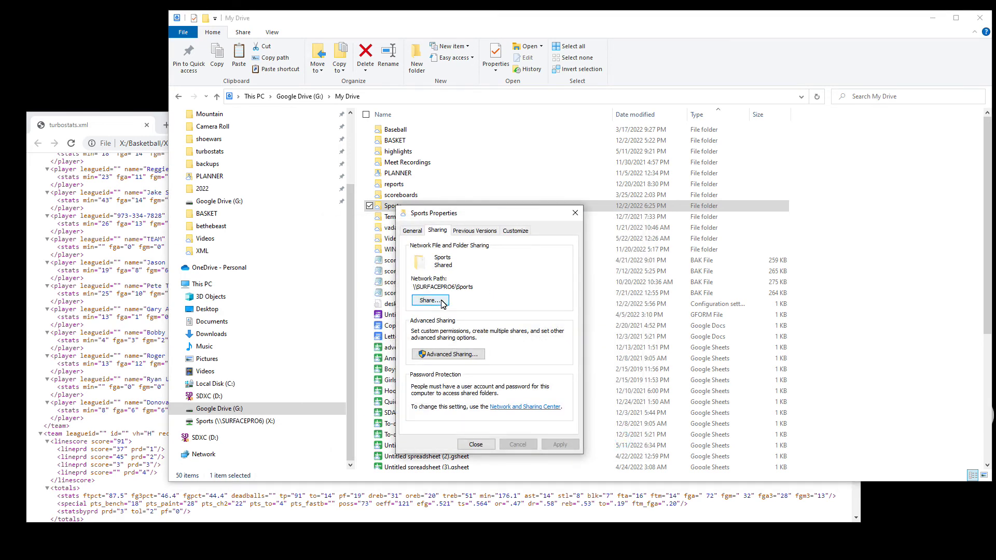
Step: Stop sharing the Sports folder through its advanced sharing settings and close its properties
click(447, 355)
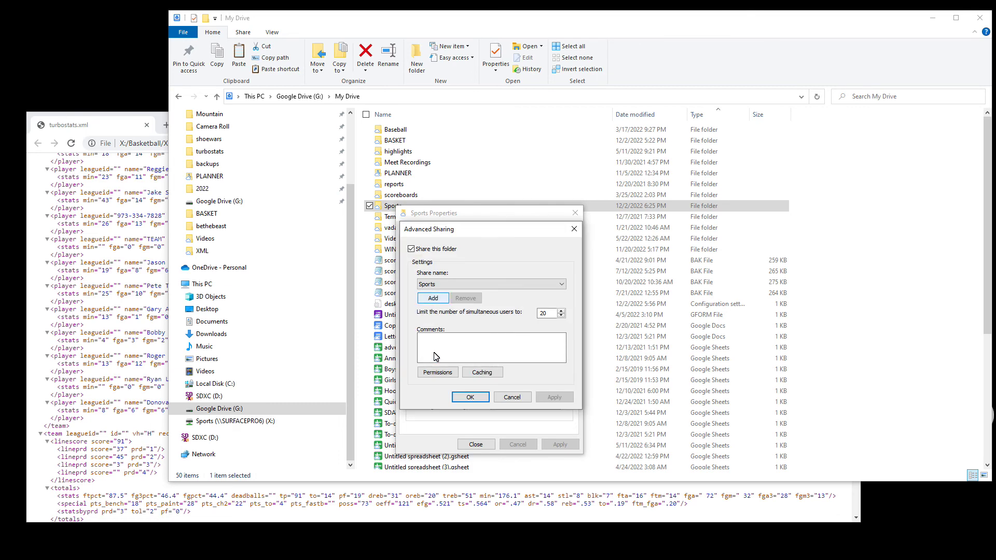
key(alt+s)
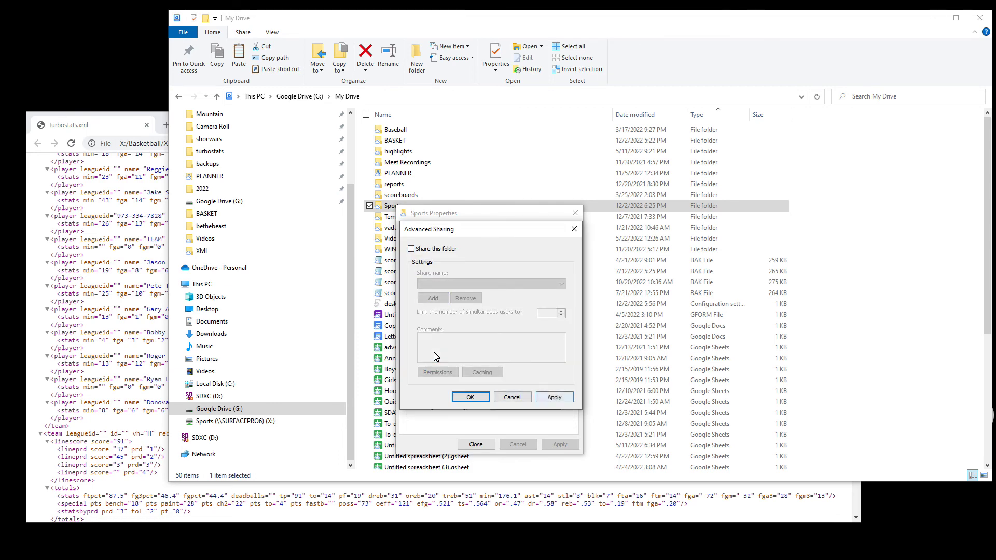
key(Return)
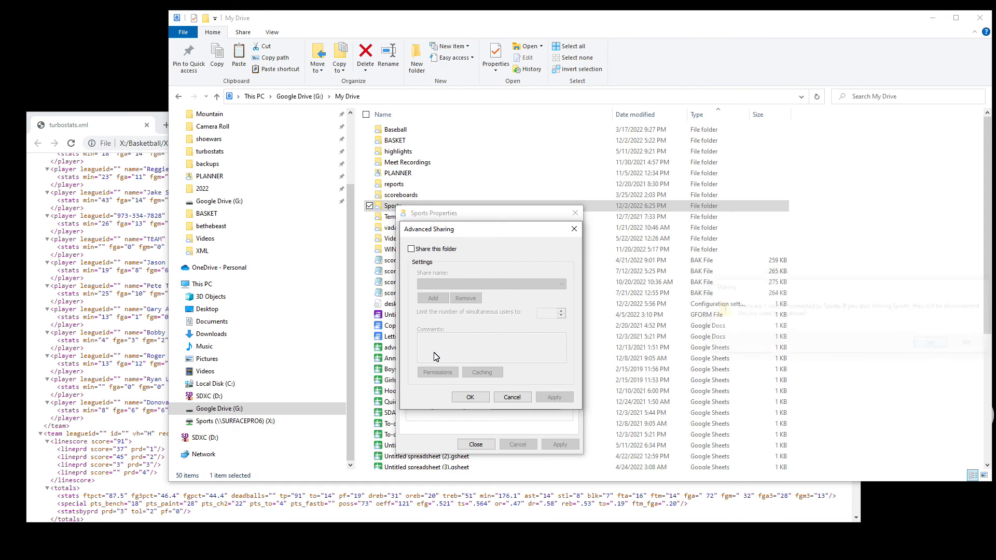
click(470, 397)
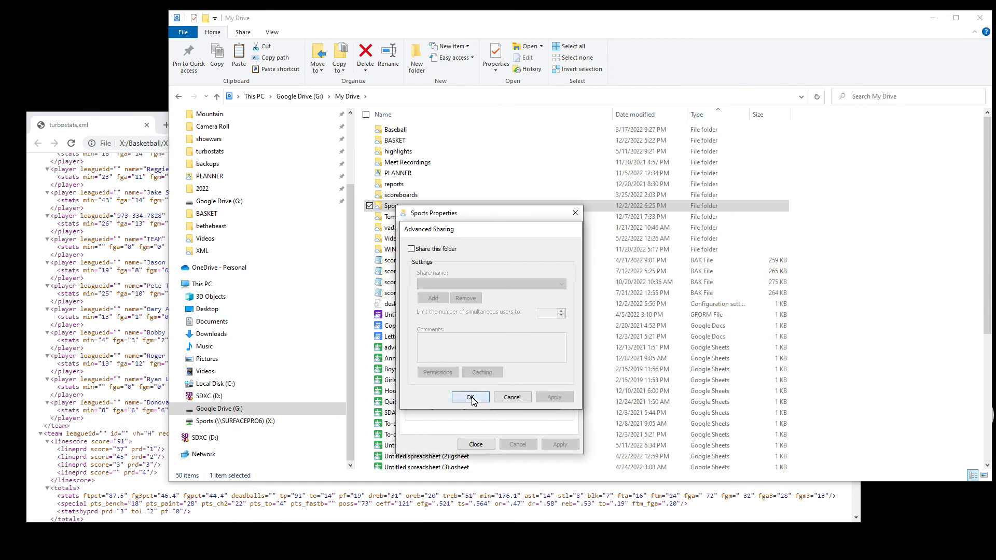
click(484, 445)
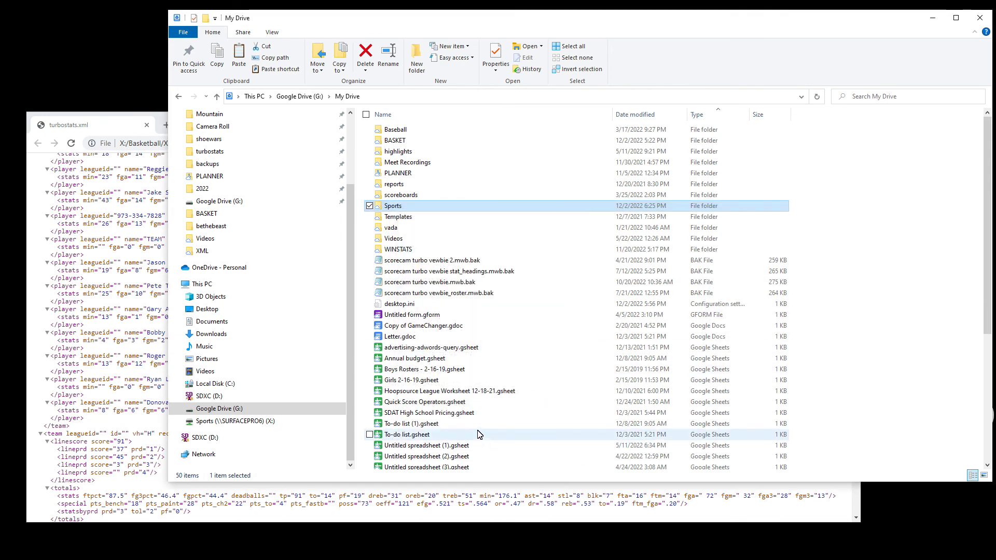
Step: Check the shared folders of SURFACEPRO6 on the network, and close File Explorer and the browser to return to TurboStats
click(221, 455)
double_click(409, 132)
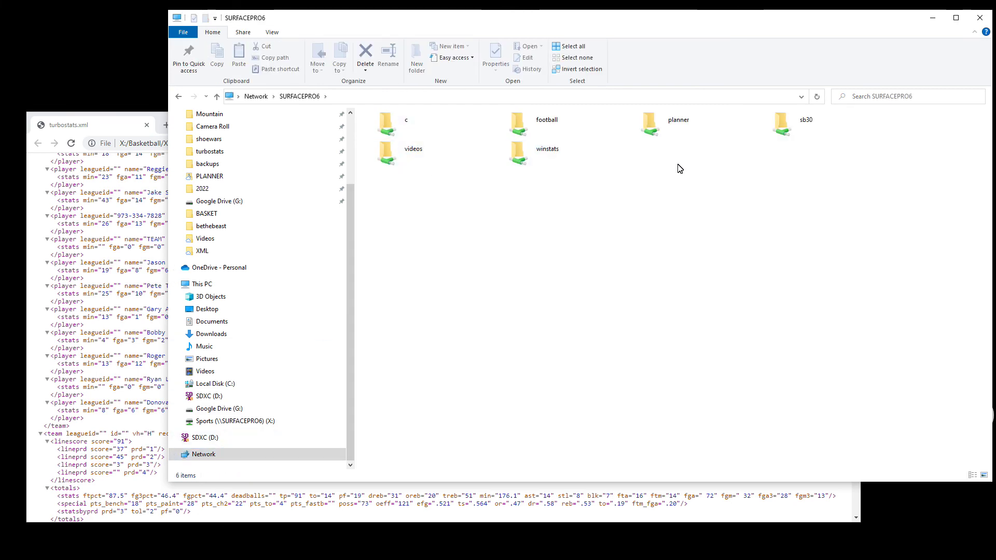
click(980, 19)
click(851, 118)
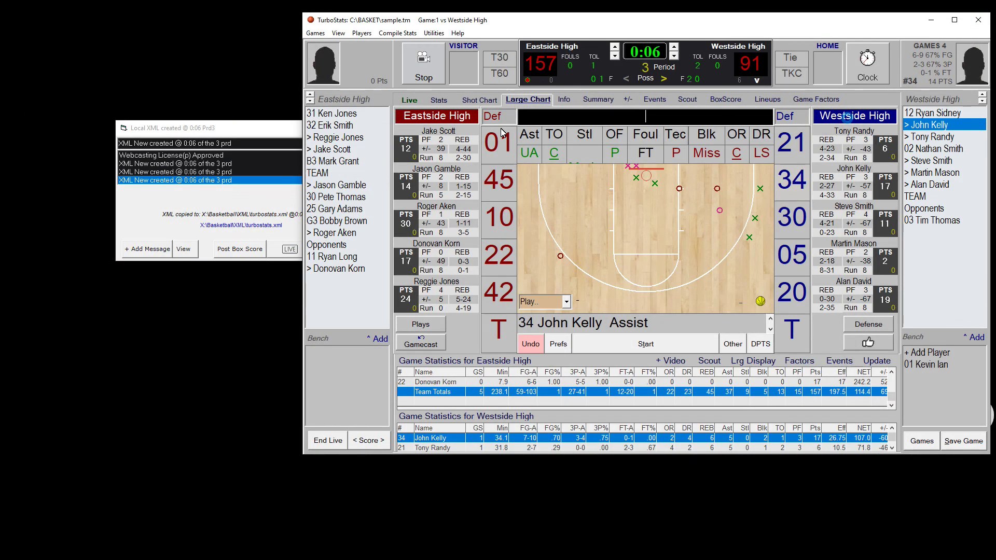